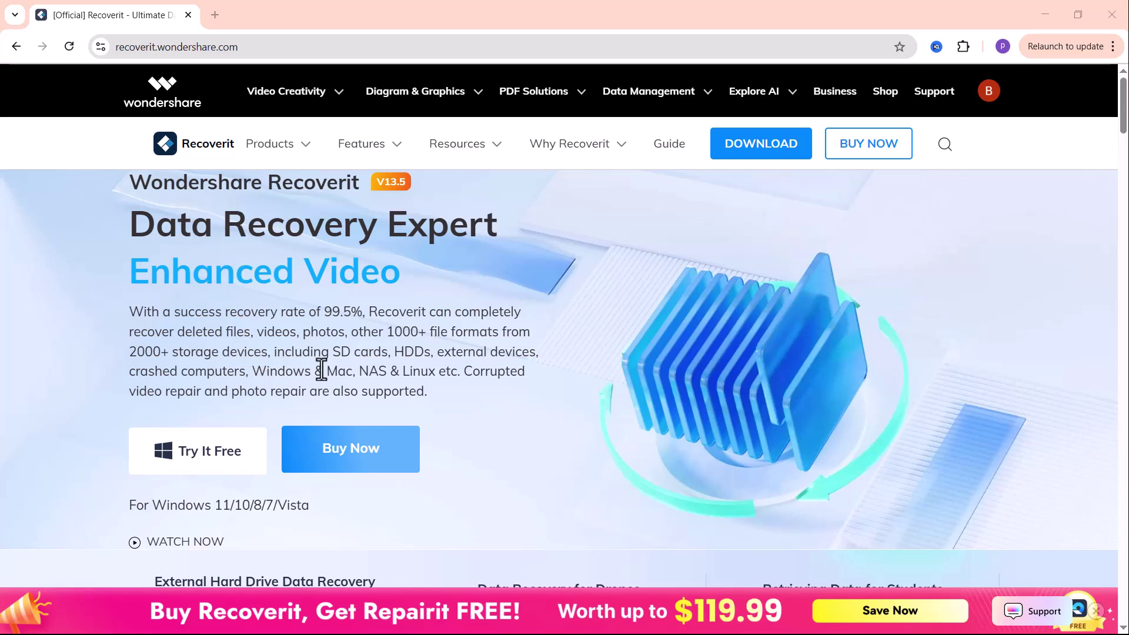
Scroll down through the feature sections of the Recoverit homepage in Chrome
scroll(322, 369, down, 5)
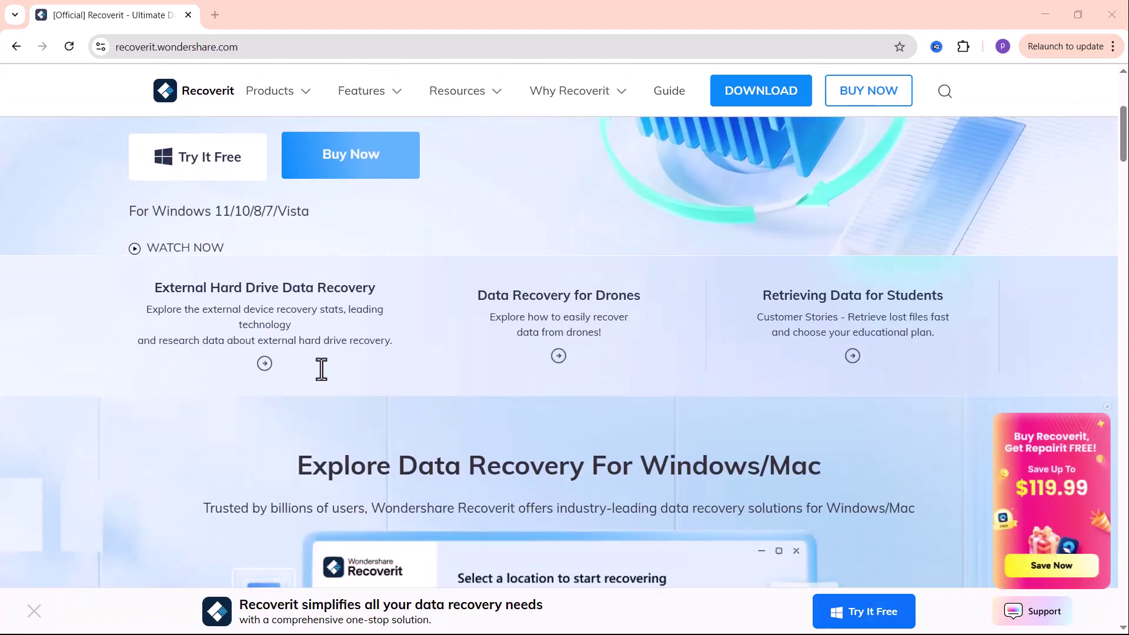
scroll(321, 370, down, 5)
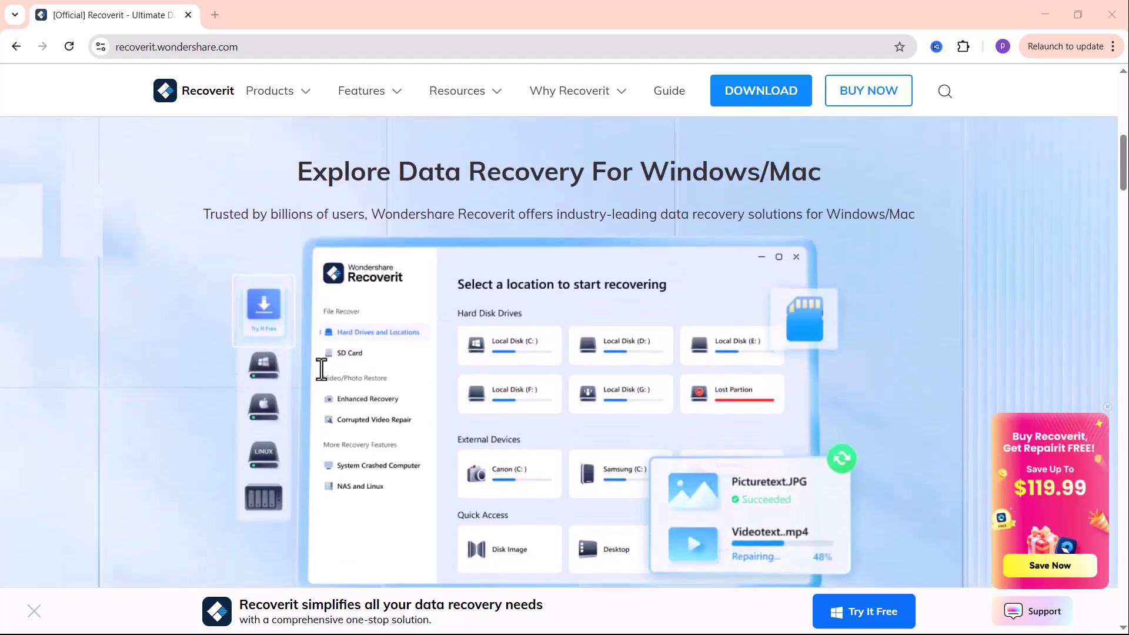
scroll(321, 370, down, 10)
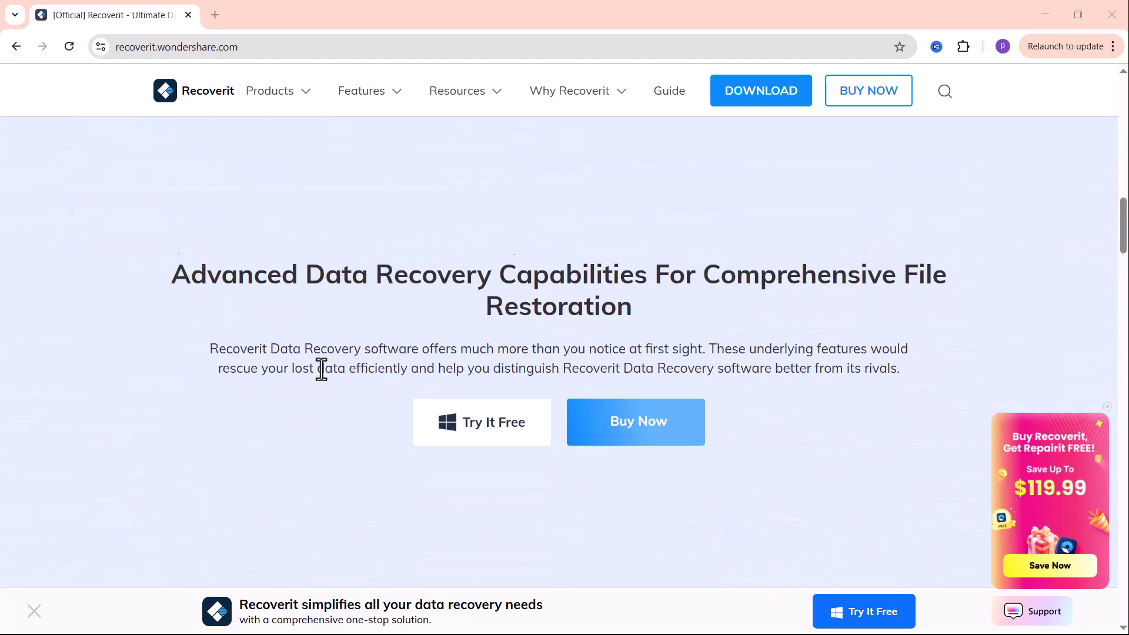
scroll(322, 370, down, 5)
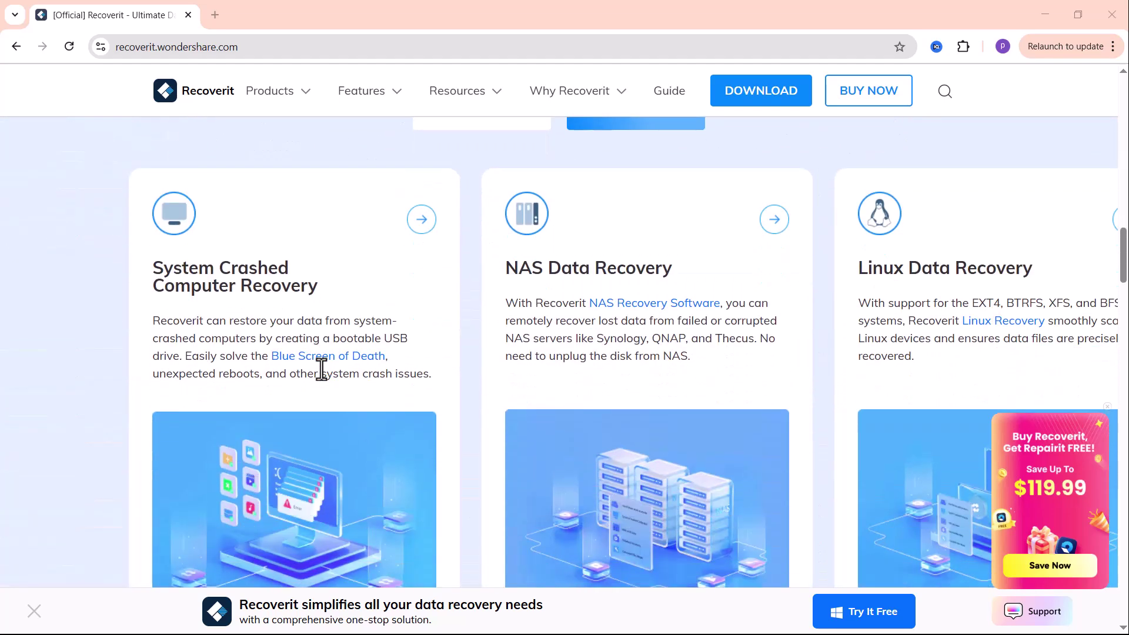
scroll(322, 370, down, 1)
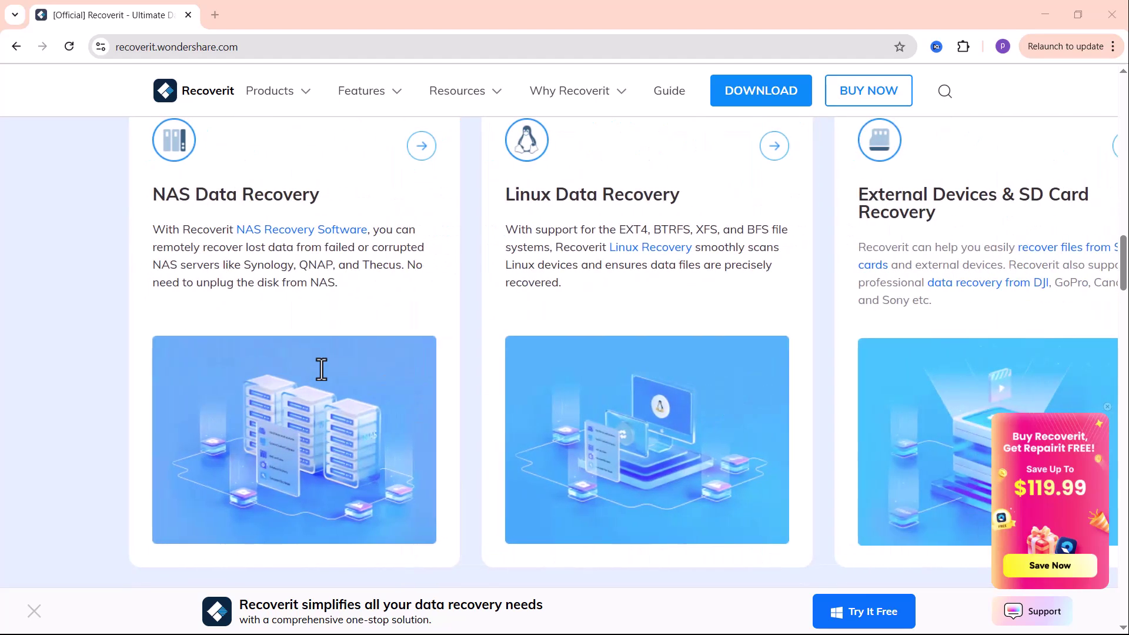
scroll(322, 369, down, 9)
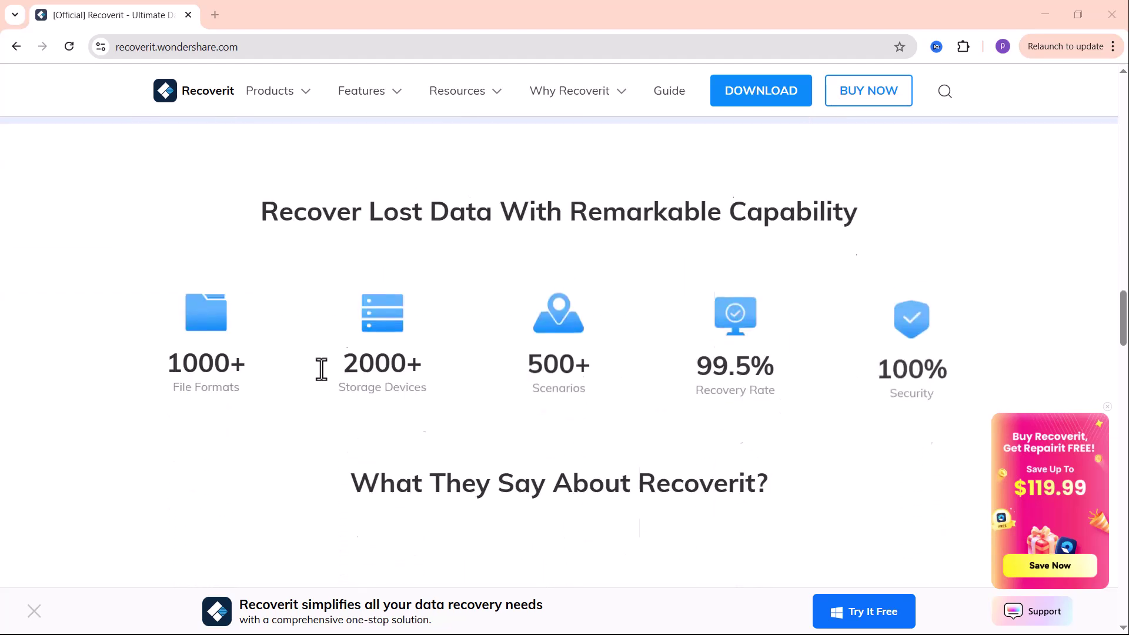
scroll(322, 369, down, 2)
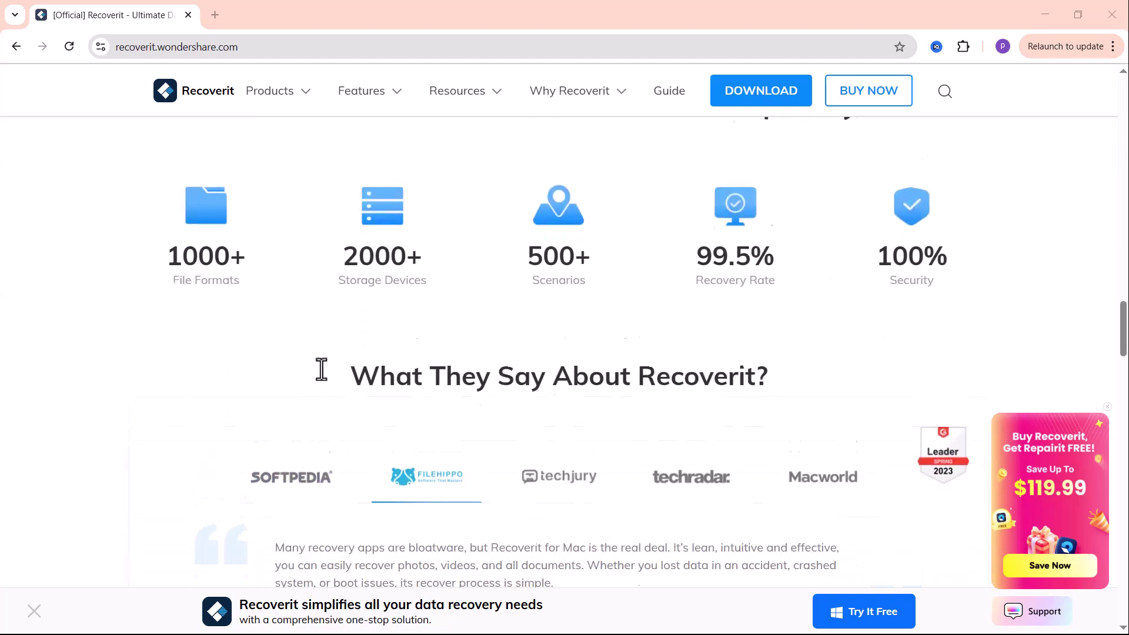
scroll(322, 370, down, 7)
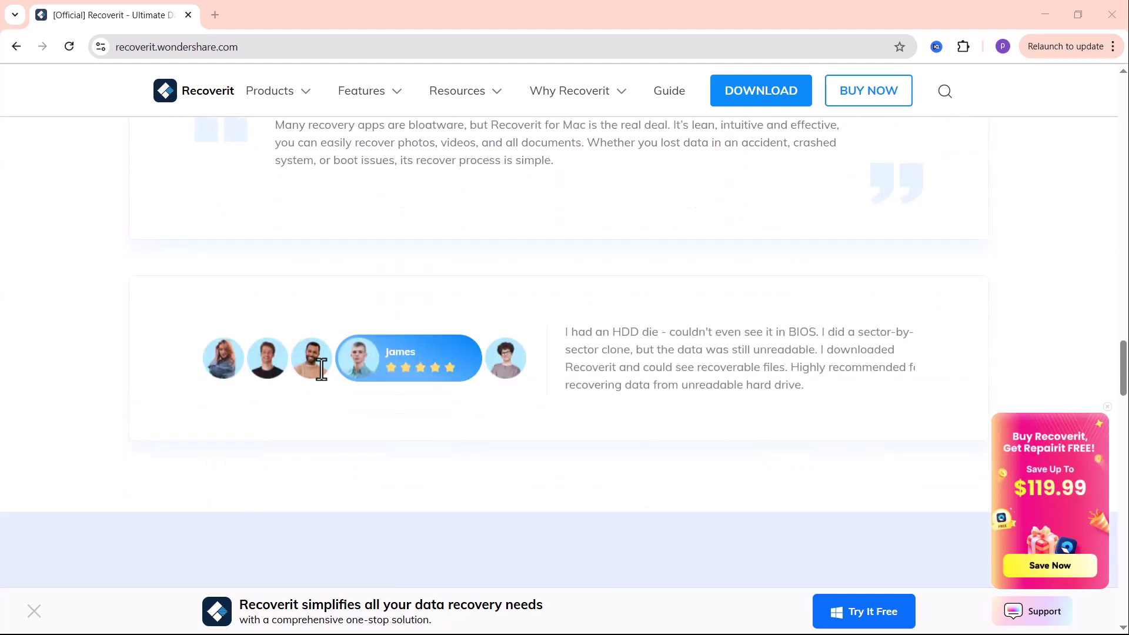
scroll(322, 369, down, 9)
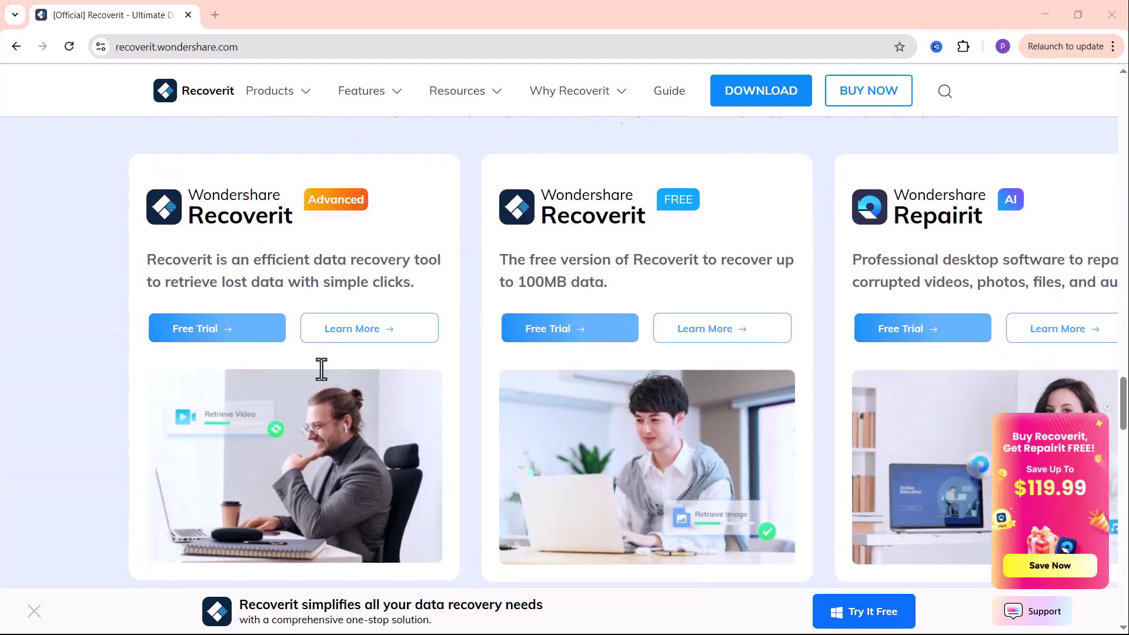
scroll(321, 369, down, 6)
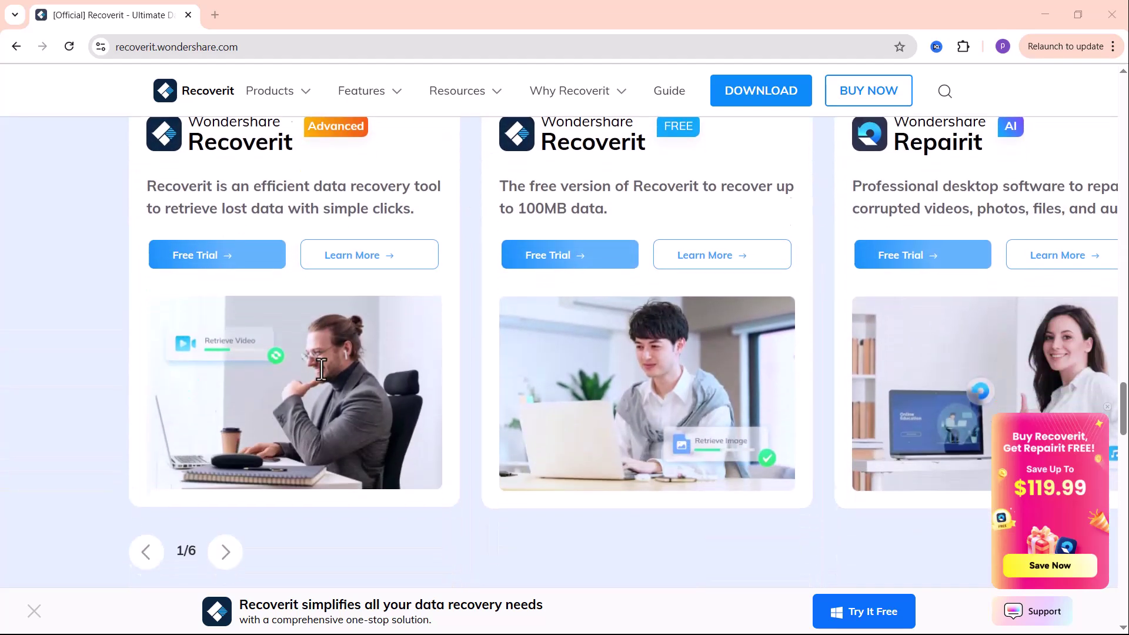
scroll(321, 370, down, 5)
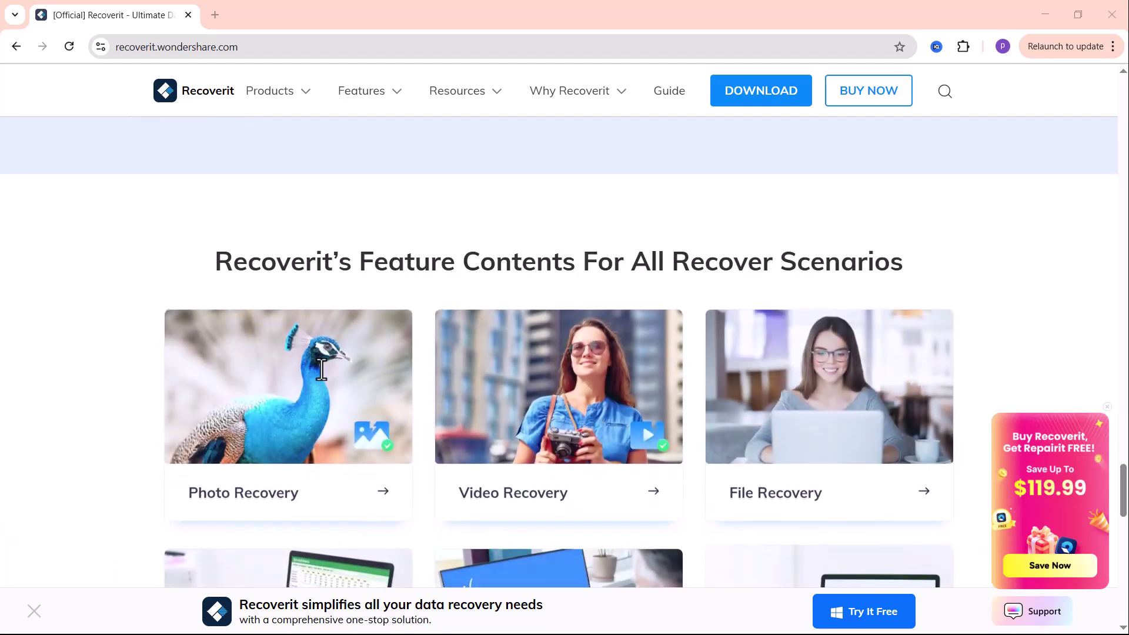
scroll(321, 369, down, 1)
scroll(322, 369, down, 1)
scroll(322, 369, up, 1)
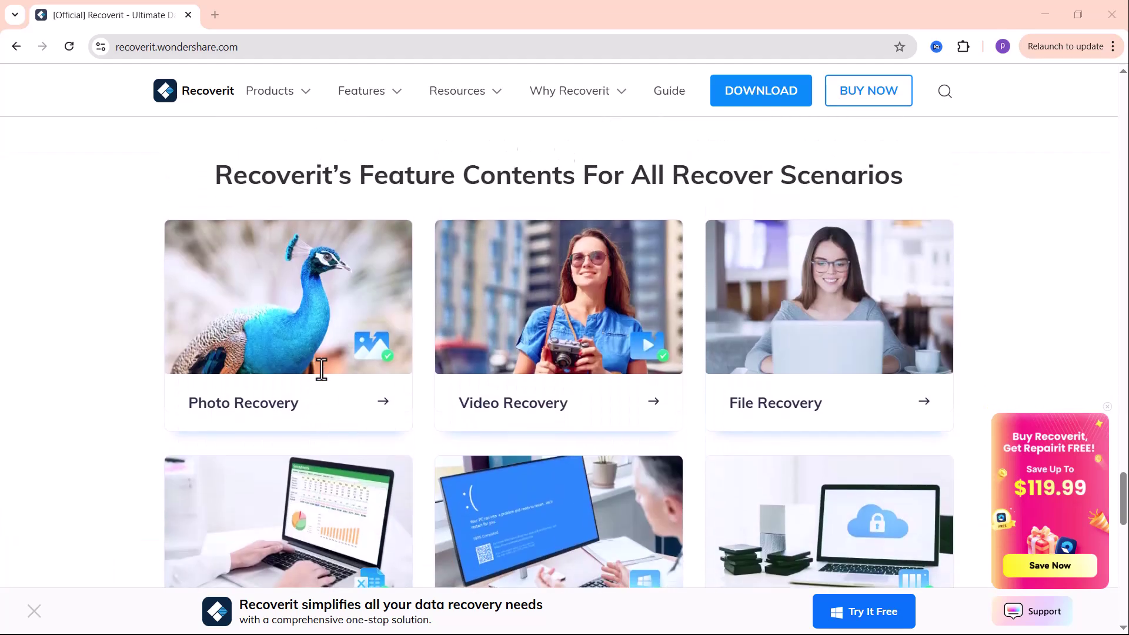
scroll(322, 369, down, 2)
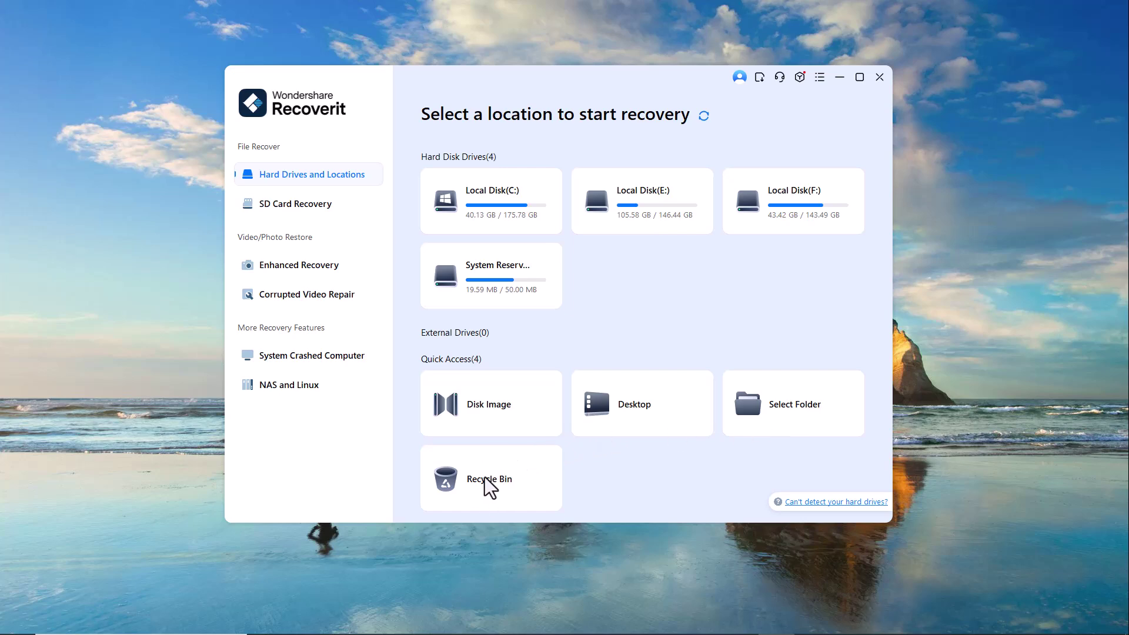
Bring up the Recycle Bin card's details on Recoverit's location picker
mouse_move(485, 479)
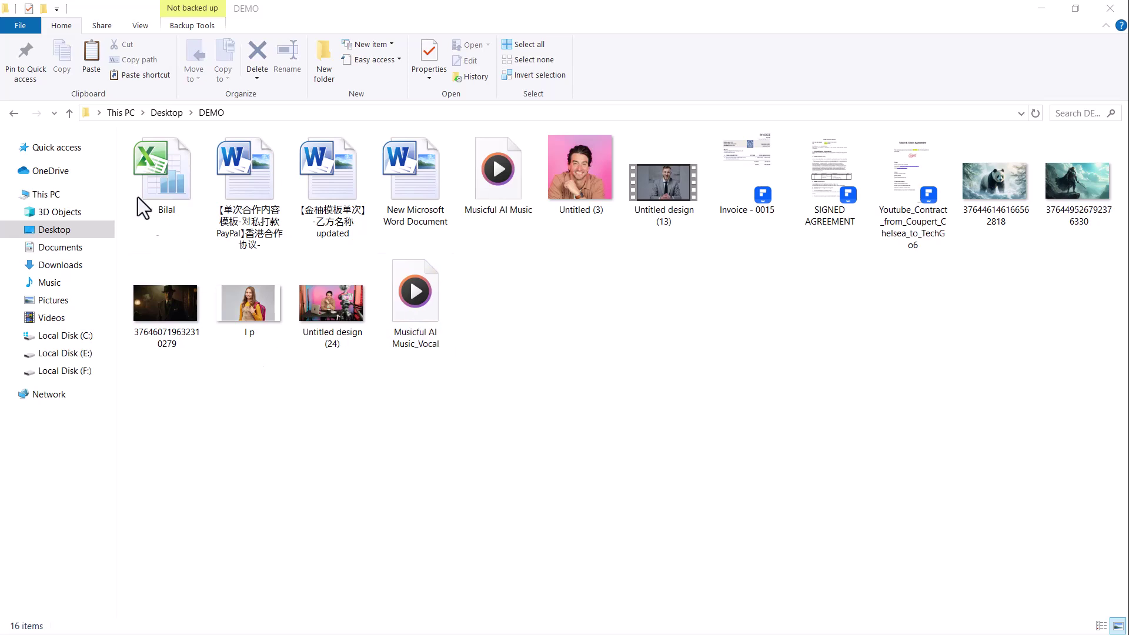
Select and delete all 16 files in the DEMO folder
drag(121, 329, 1126, 177)
right_click(582, 195)
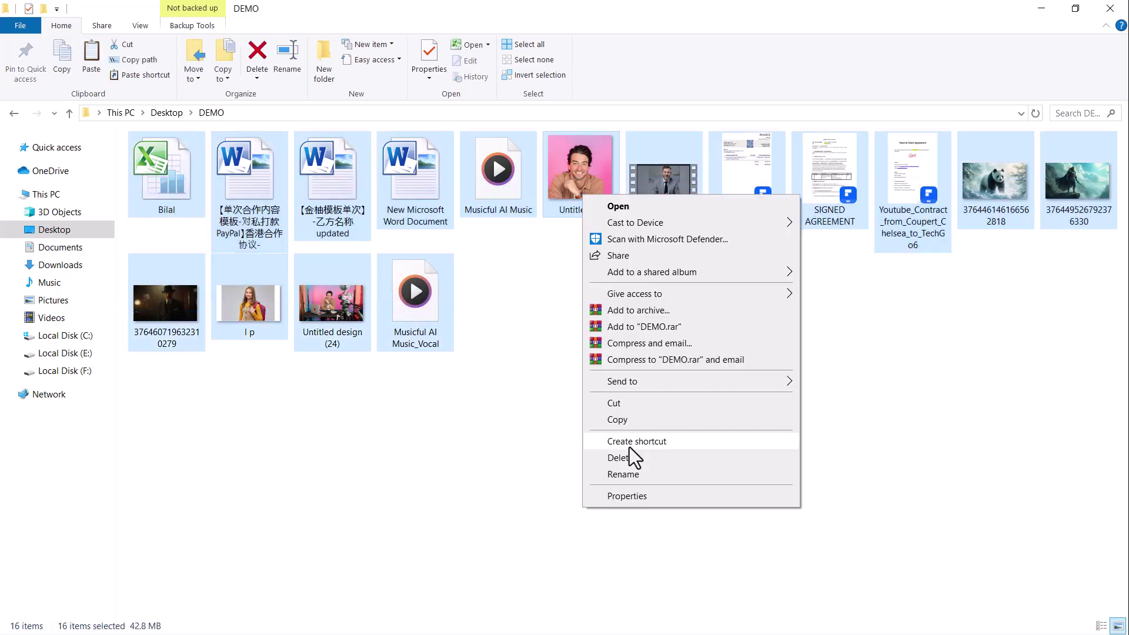
click(617, 458)
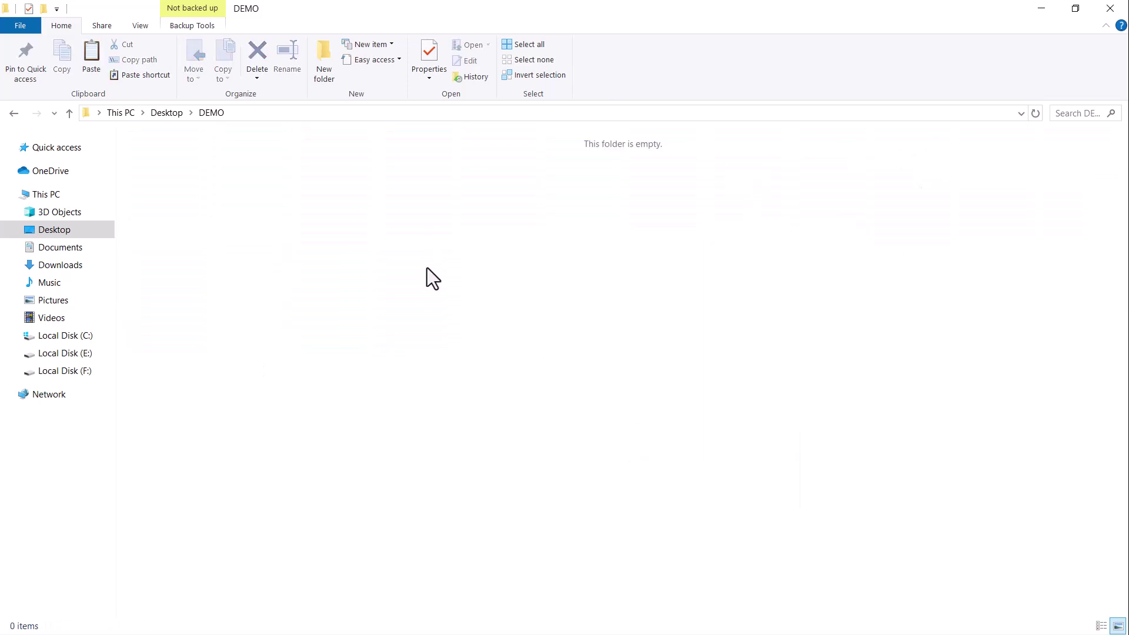
Close the DEMO window and permanently empty the Recycle Bin of the 16 items
click(1107, 9)
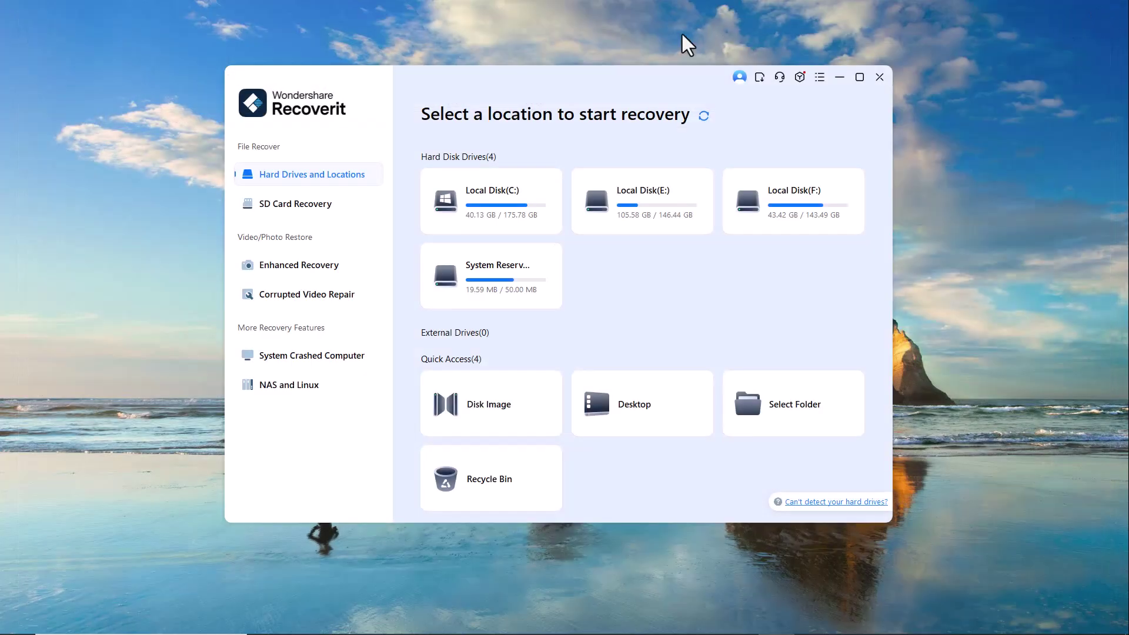
right_click(195, 489)
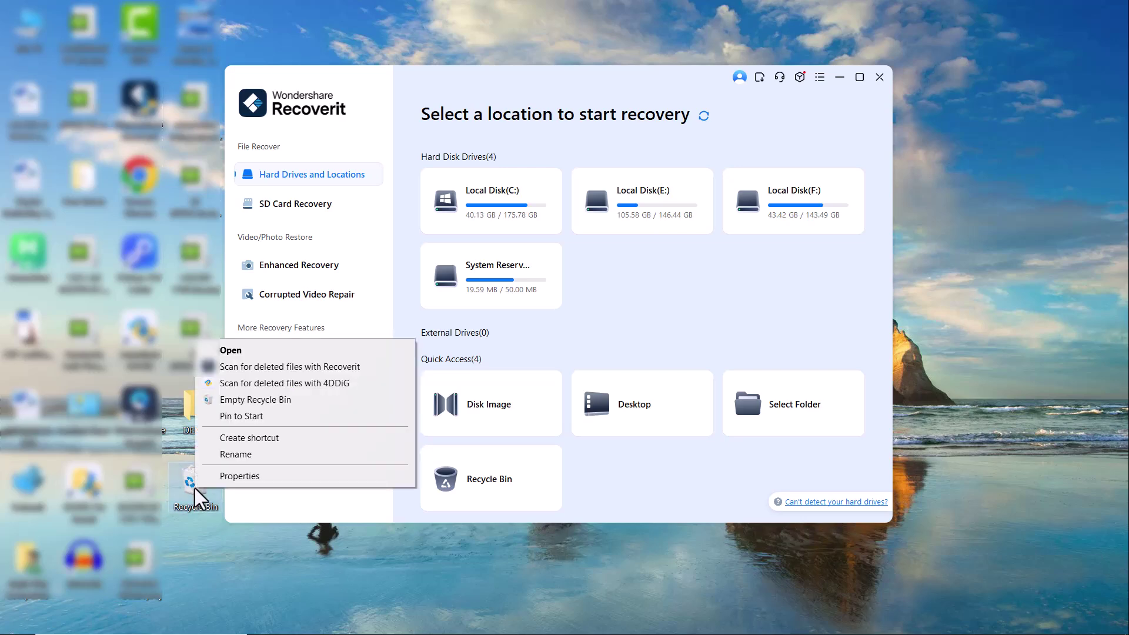
click(262, 401)
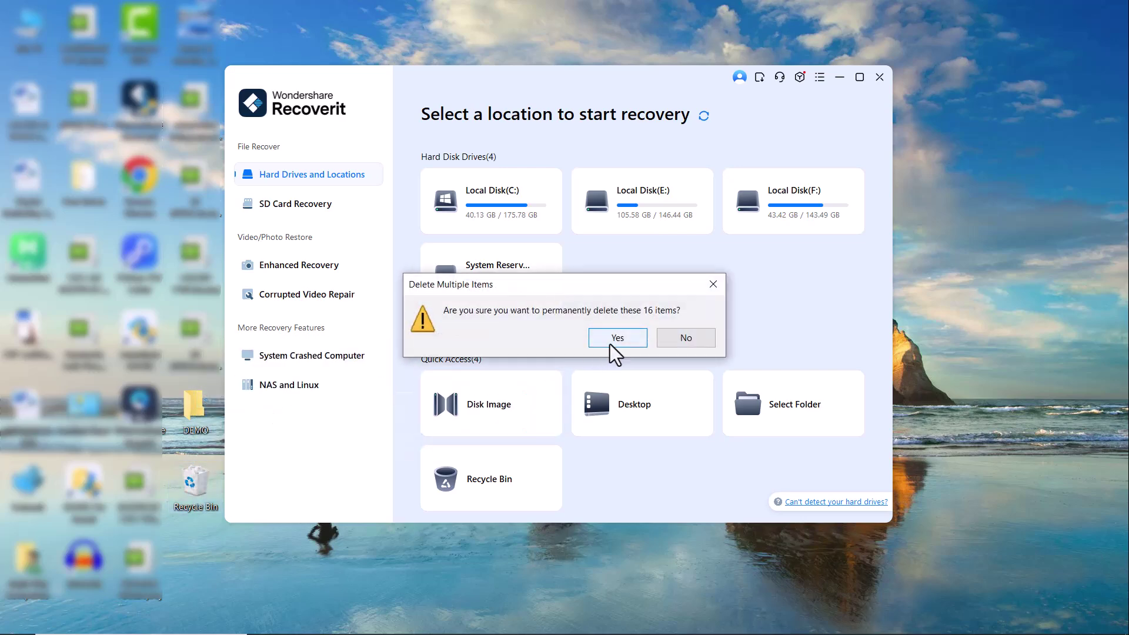
click(615, 337)
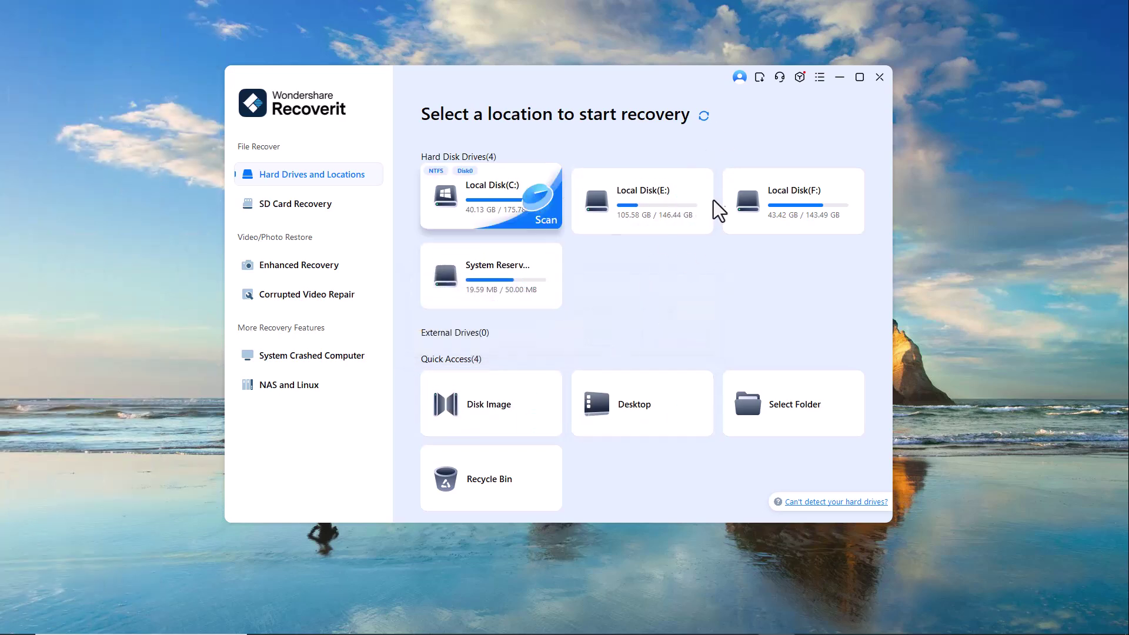
Choose Desktop > DEMO as the scan folder and start the quick scan
mouse_move(763, 405)
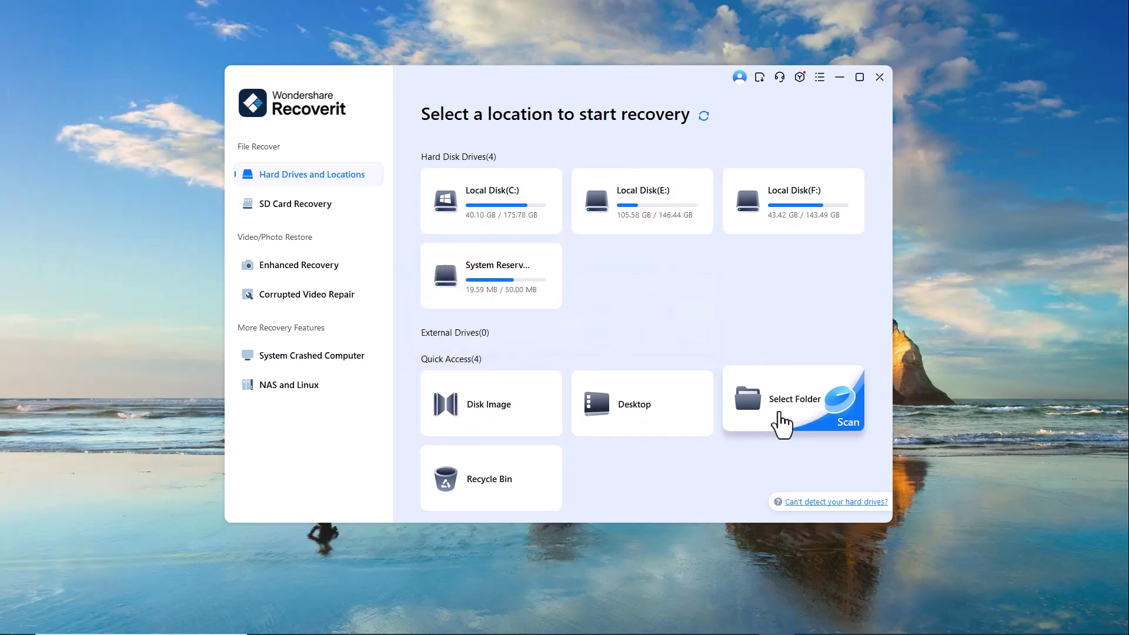
click(807, 413)
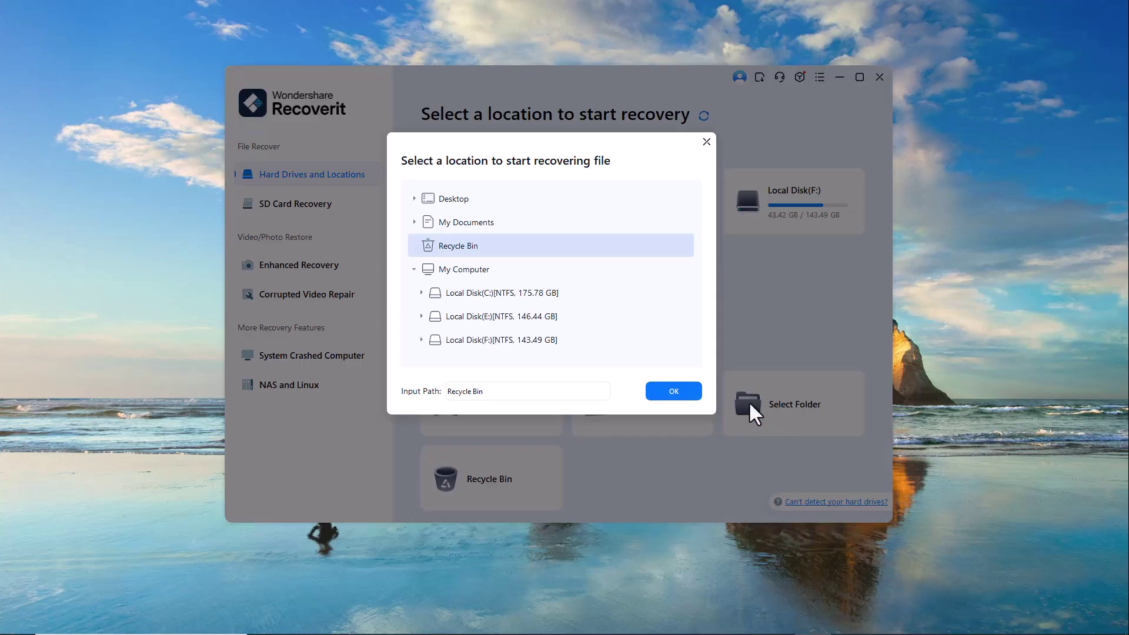
click(415, 198)
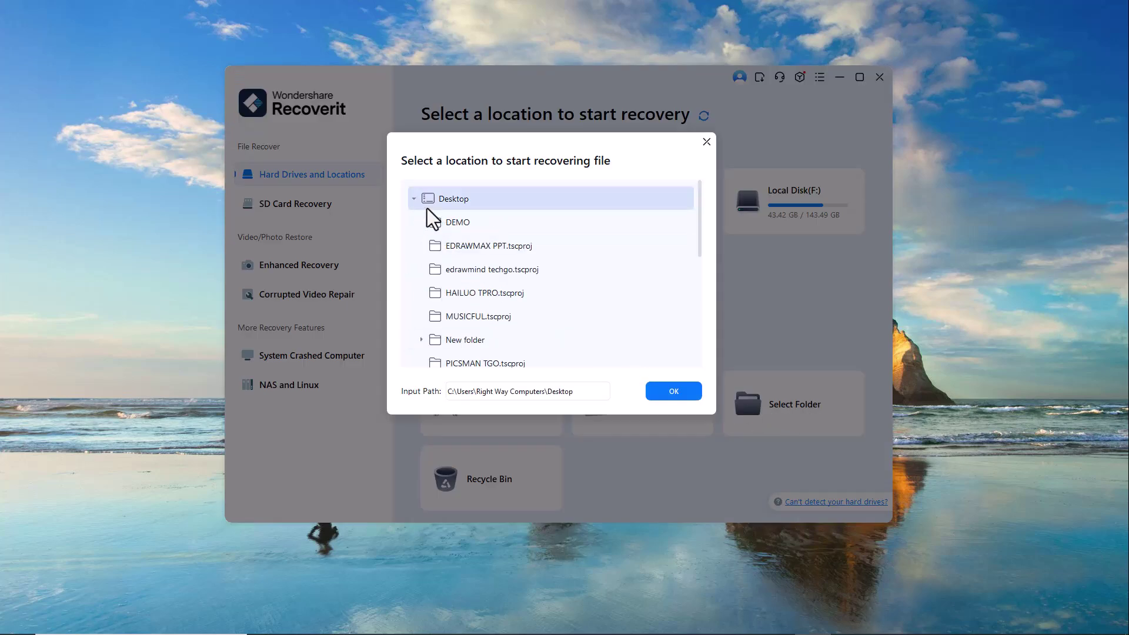
click(447, 222)
click(674, 388)
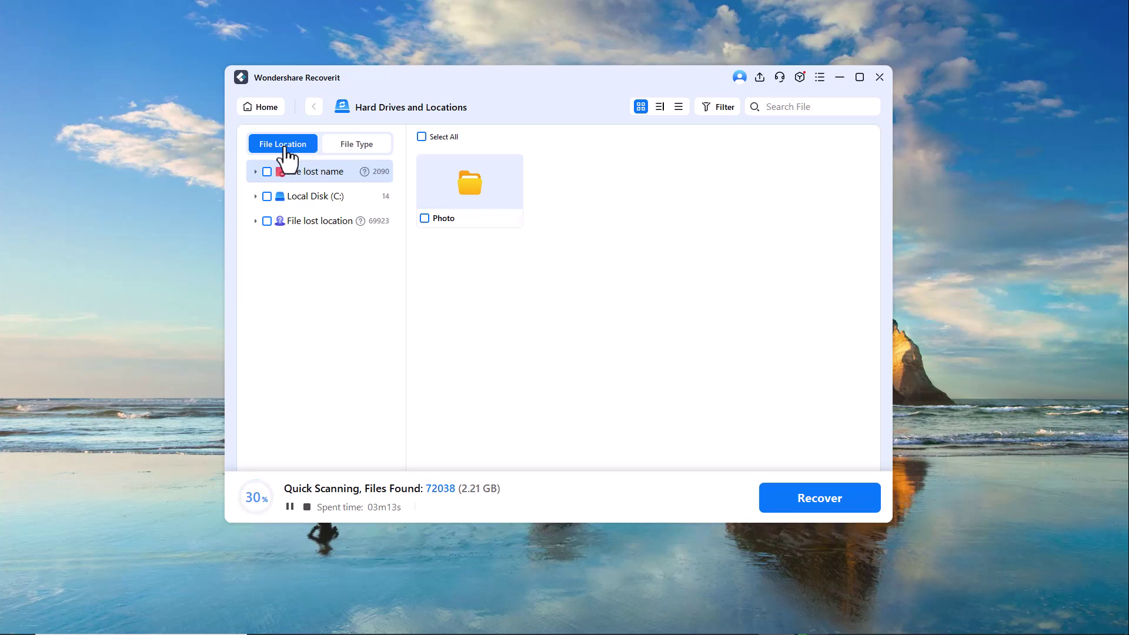
Expand the results tree down to DEMO, then browse the Video, Audio and Document groups
click(256, 172)
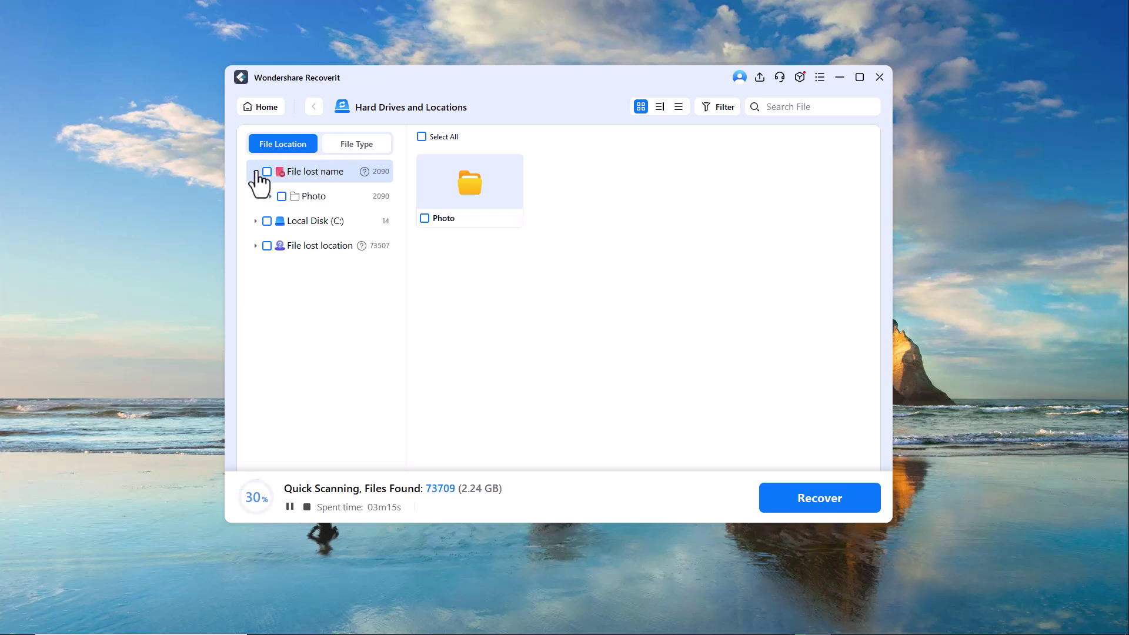
click(256, 222)
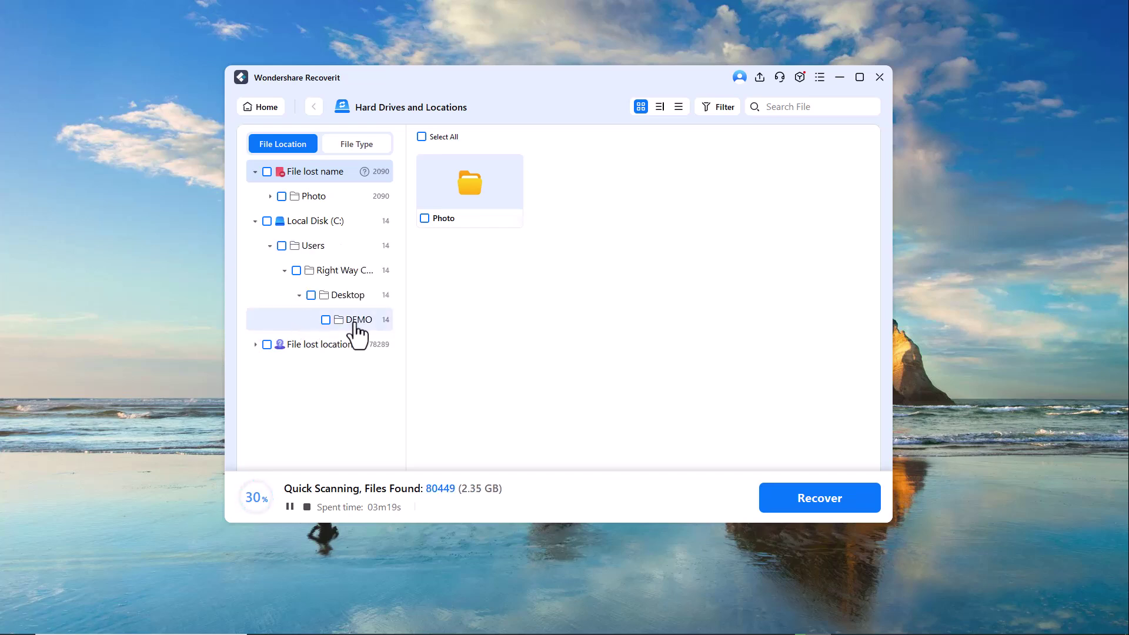
click(351, 147)
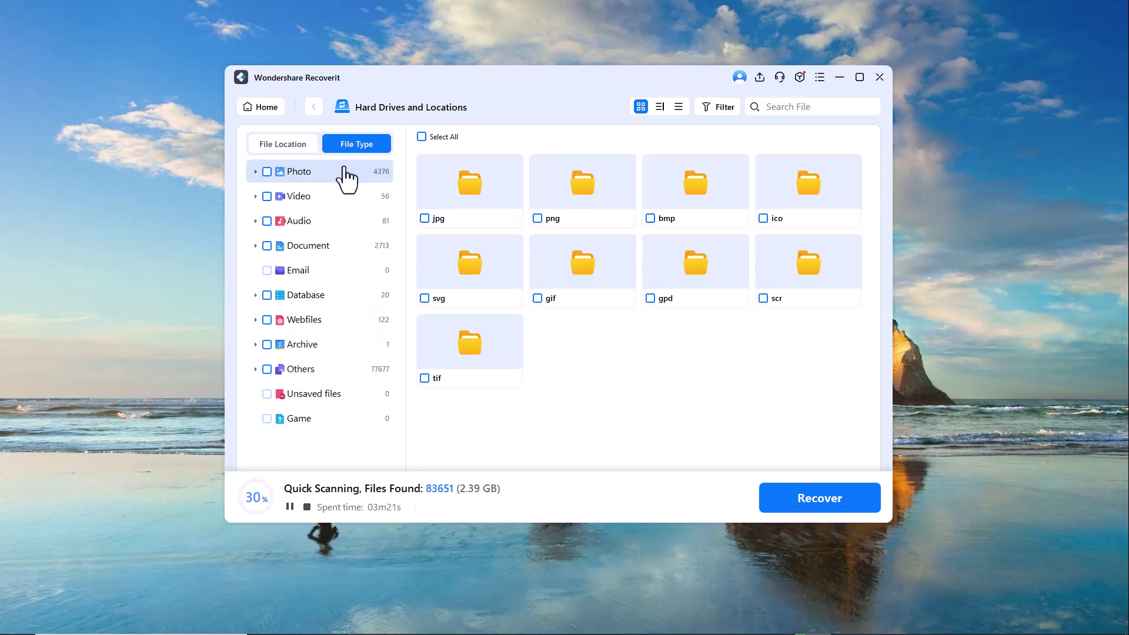
click(318, 200)
click(307, 221)
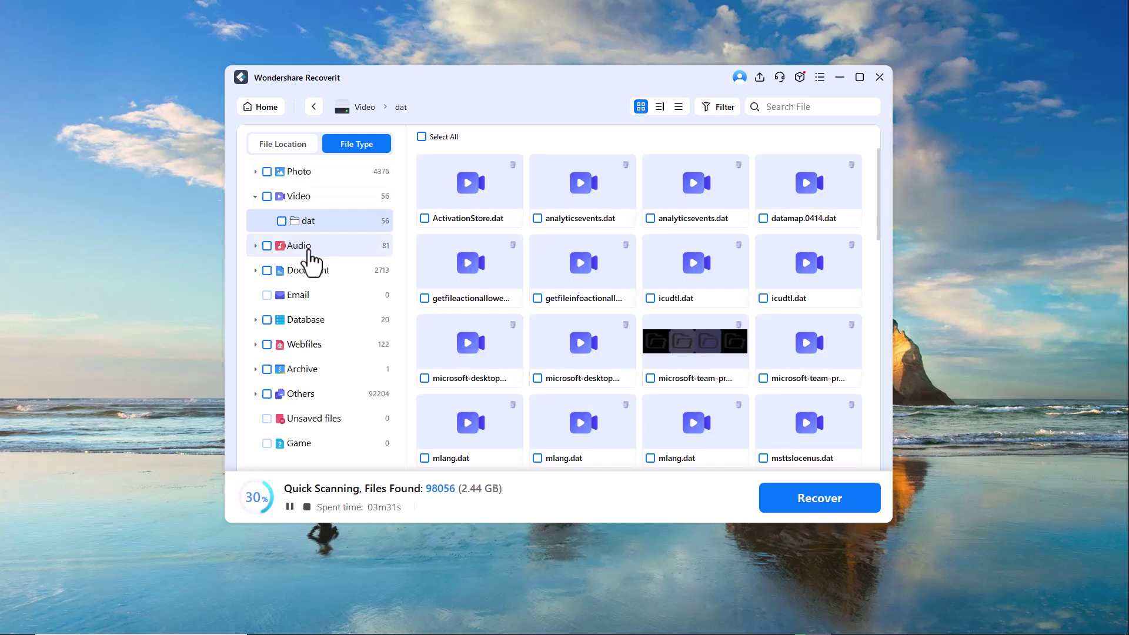
click(306, 247)
click(312, 271)
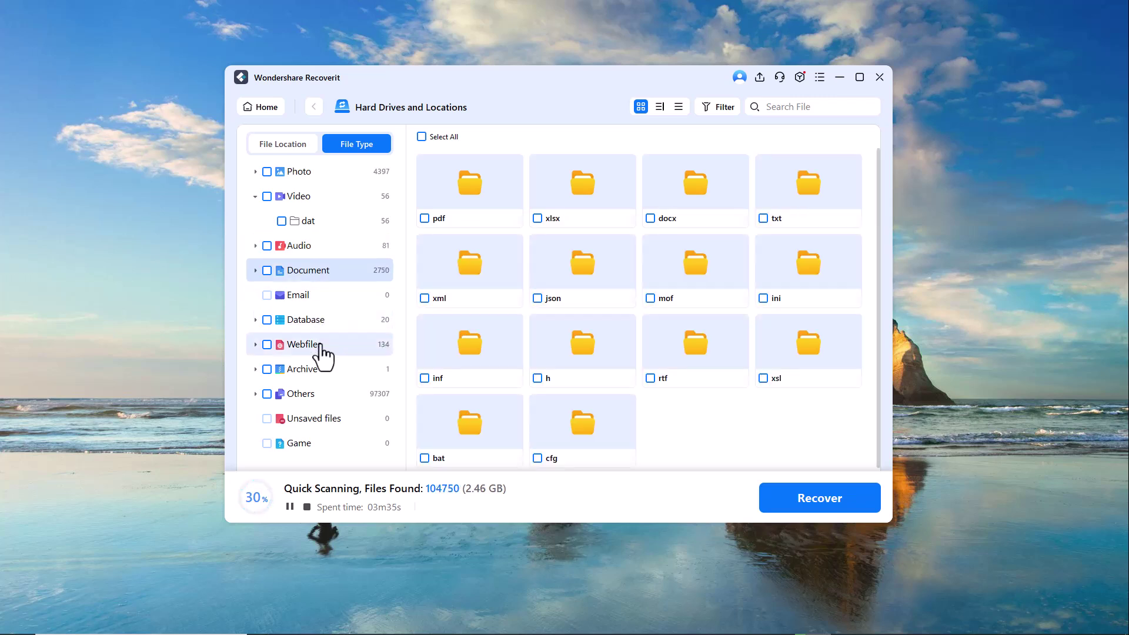
Check the Others group, then group the scan results by file location
scroll(307, 444, down, 1)
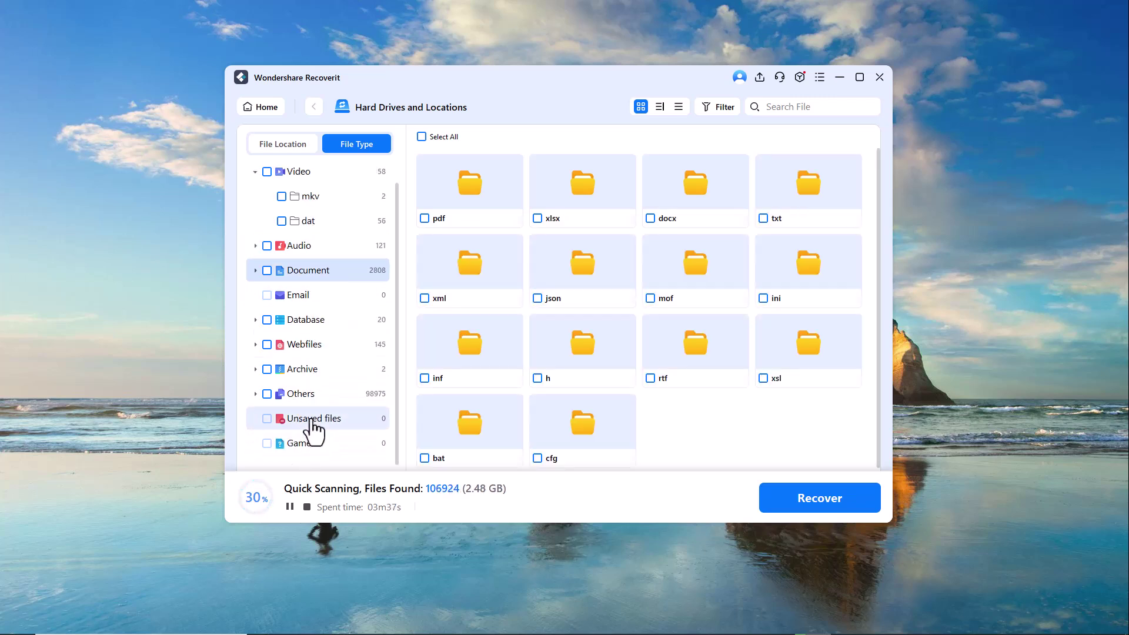
click(310, 392)
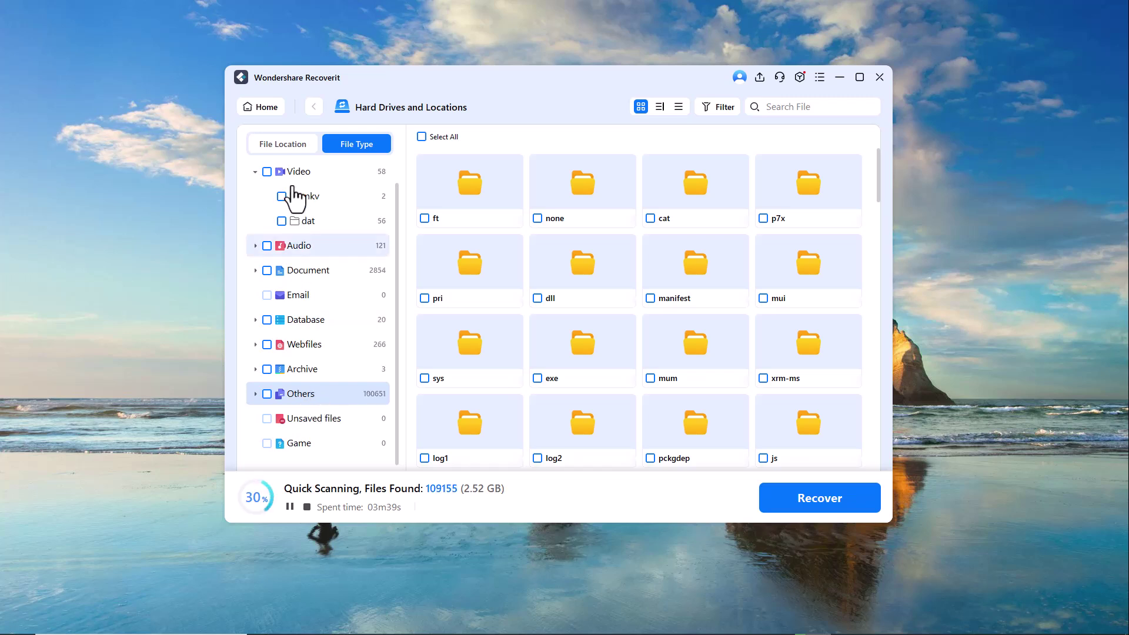
click(299, 146)
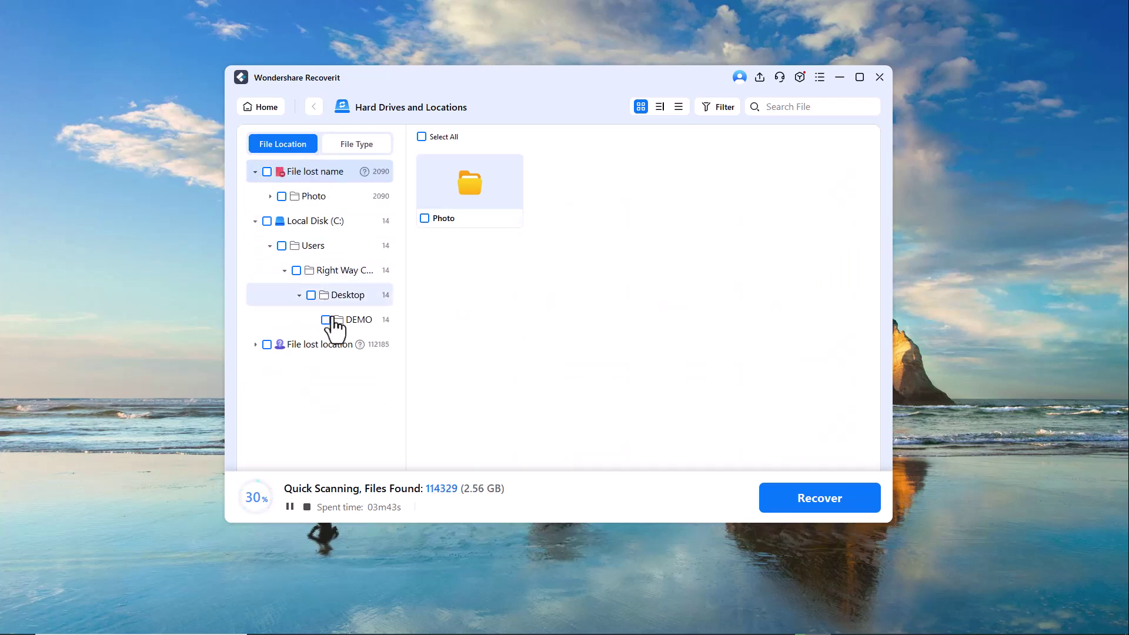
List the files found in the DEMO folder and pause the deep scan
click(351, 320)
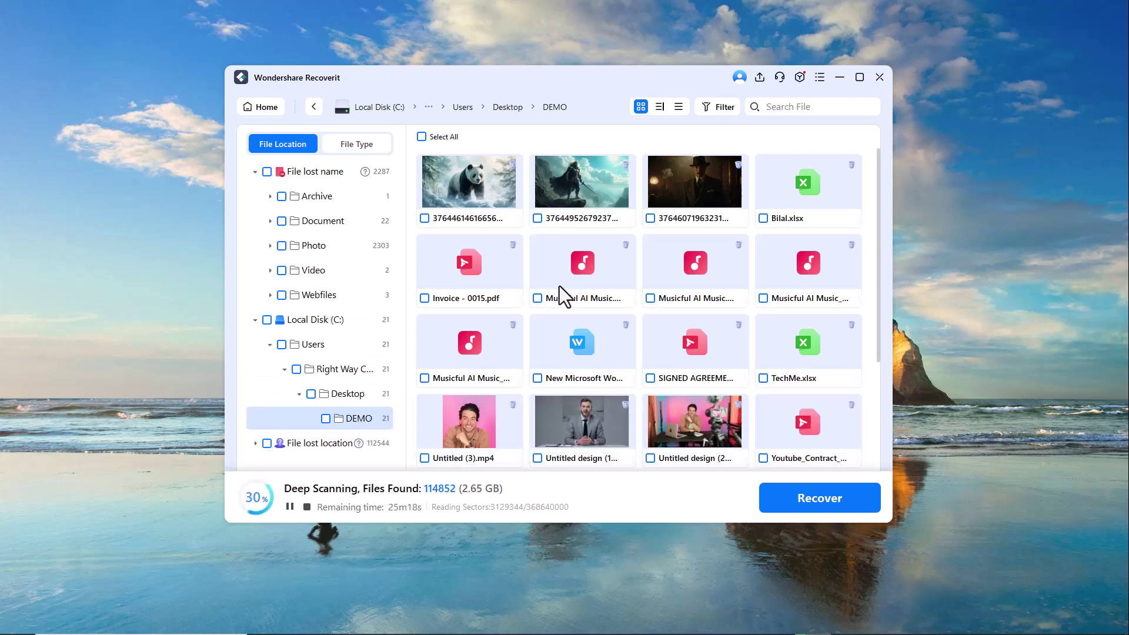
scroll(535, 224, down, 3)
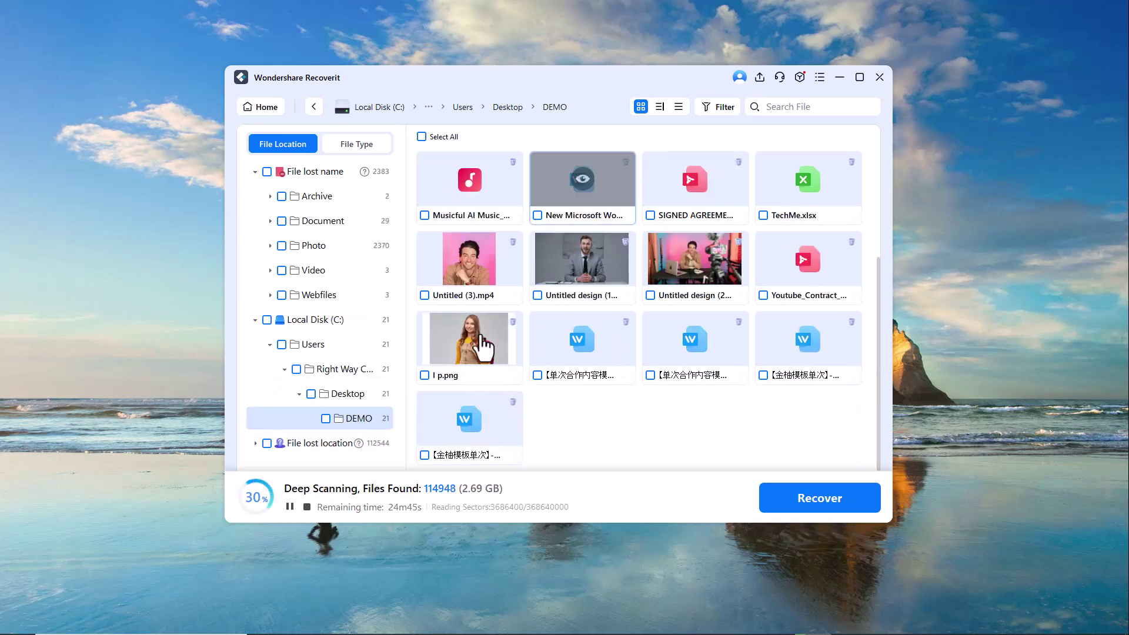
scroll(471, 351, up, 3)
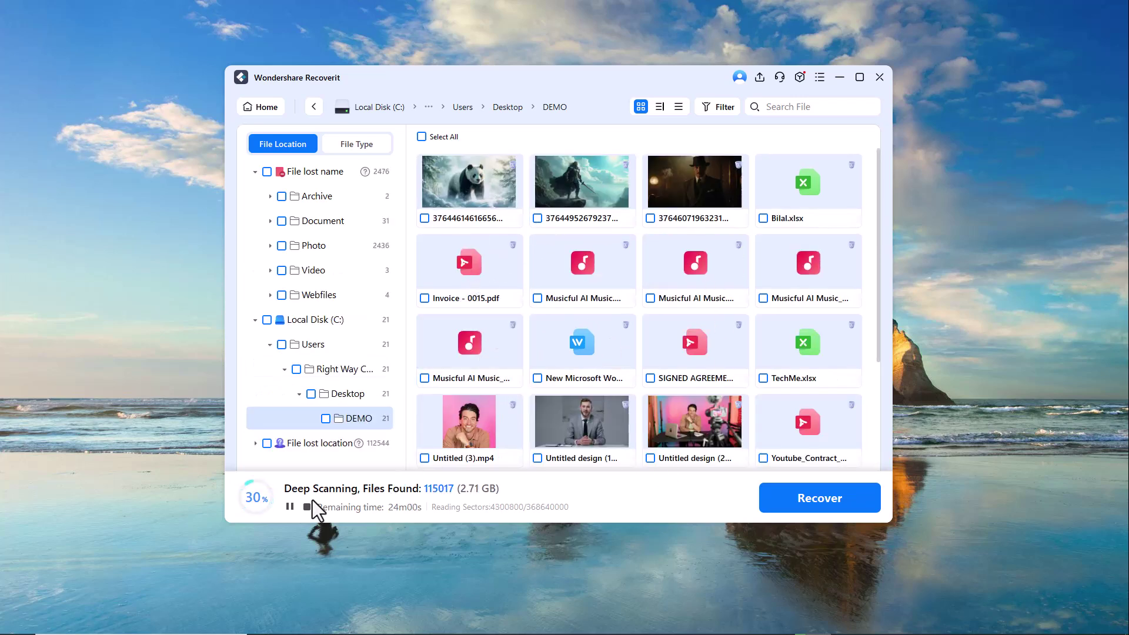
click(290, 506)
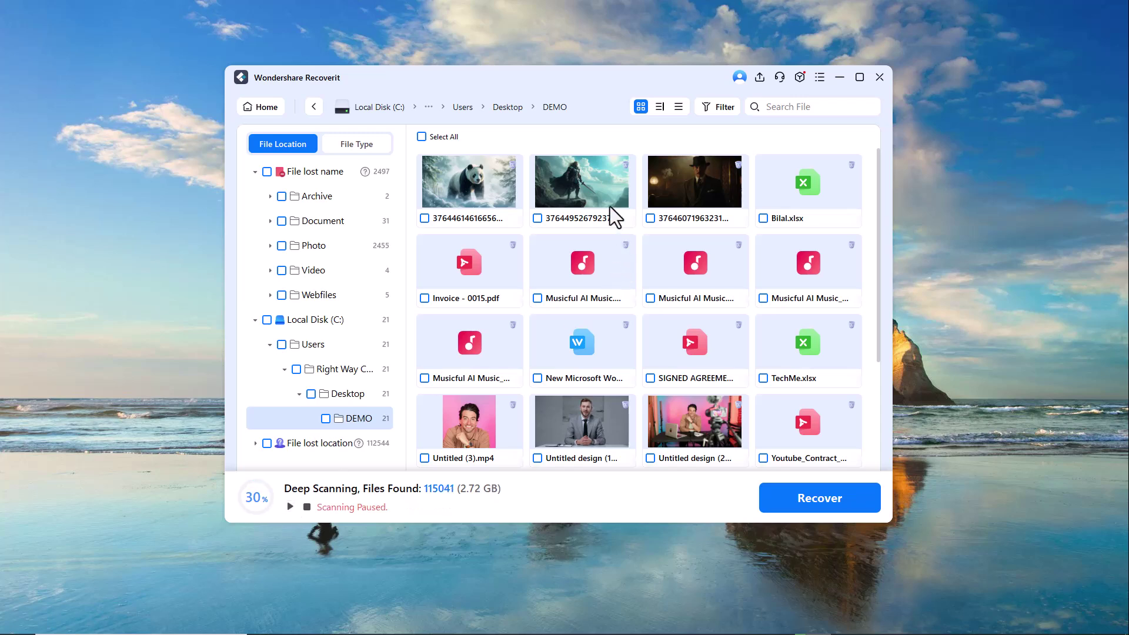
Preview Untitled (3).mp4, the Untitled design video, panda and warrior images, and the Invoice file
scroll(507, 207, down, 3)
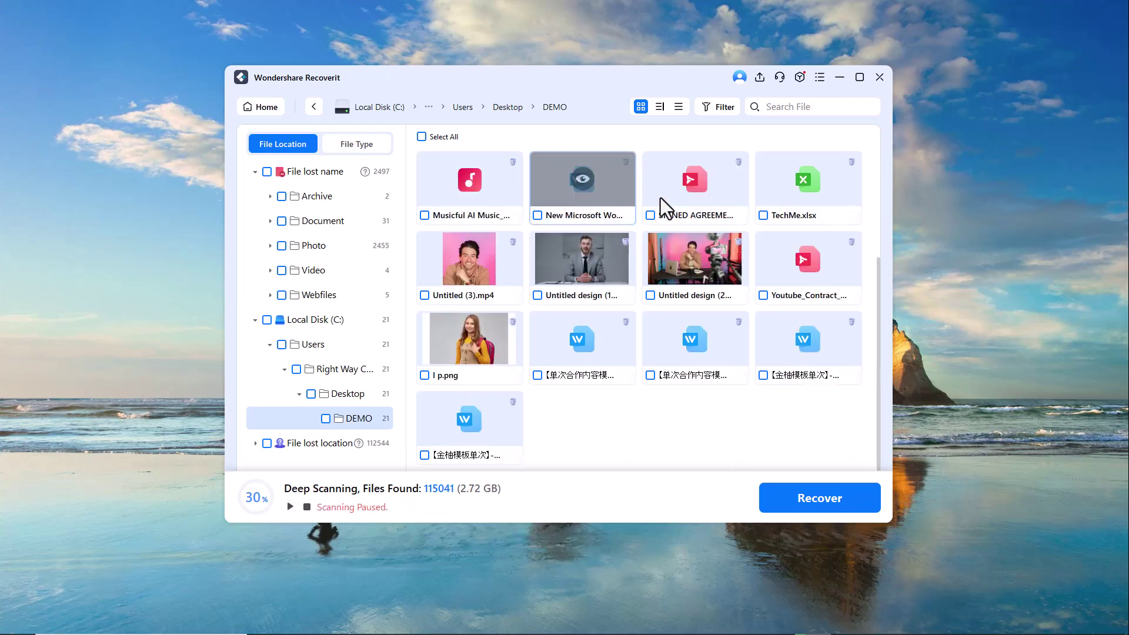
click(483, 268)
click(819, 91)
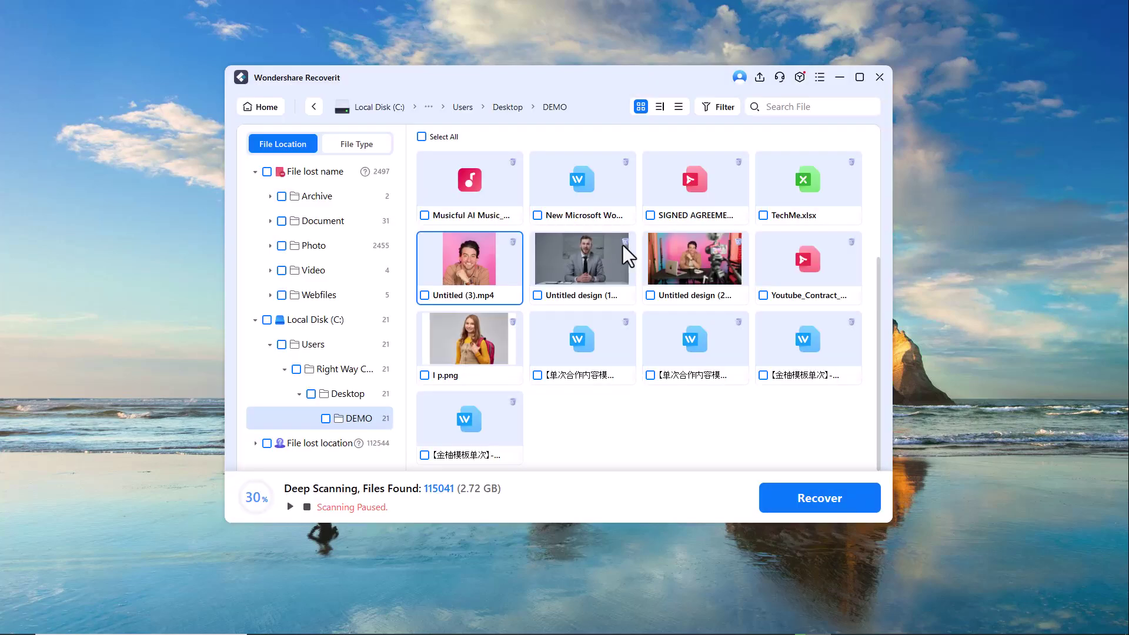
scroll(570, 428, up, 3)
click(570, 429)
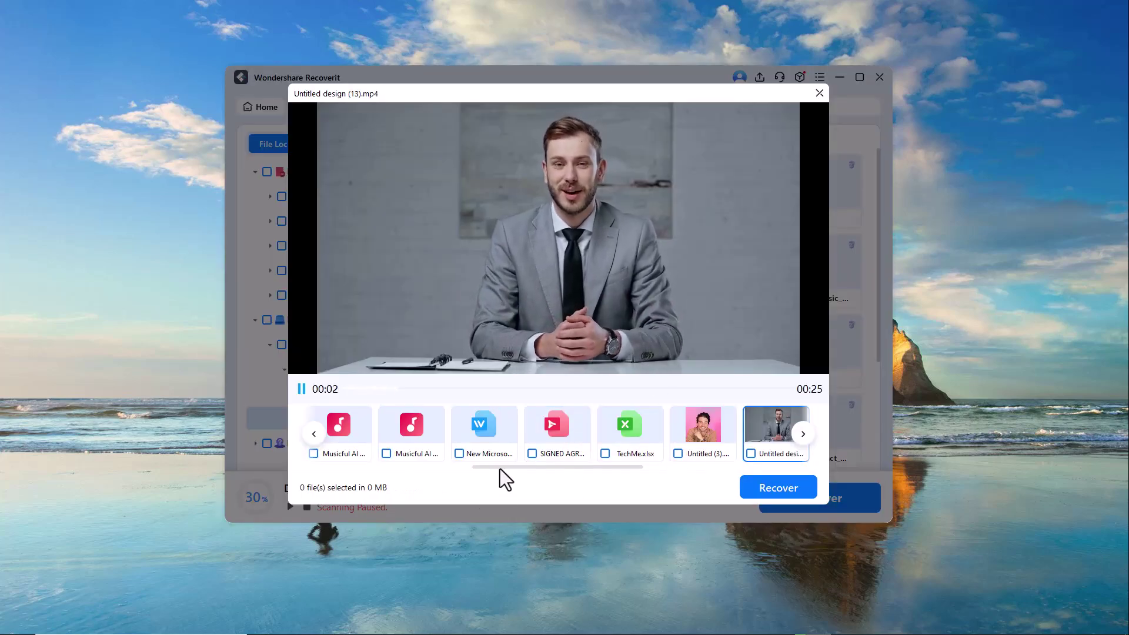
drag(499, 468, 347, 450)
click(347, 451)
click(407, 426)
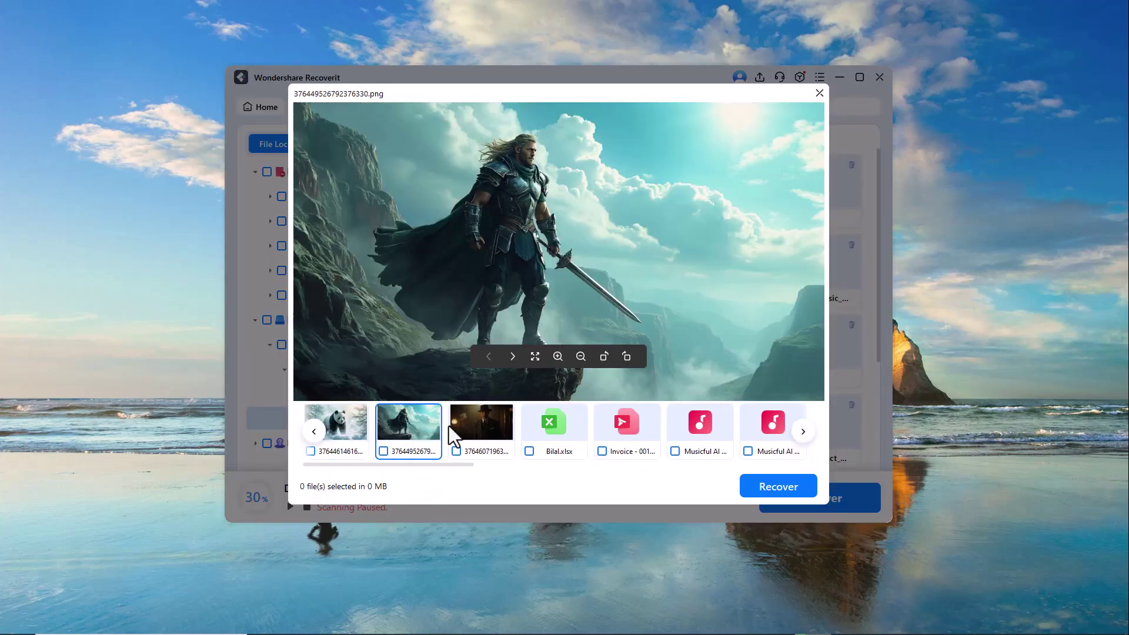
click(627, 426)
click(819, 93)
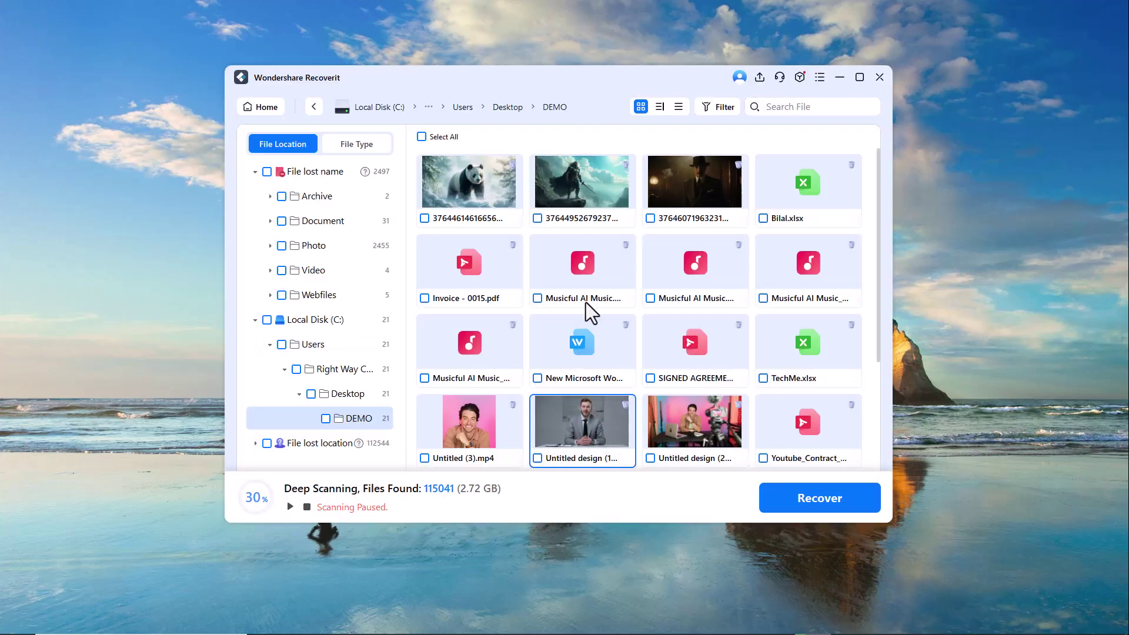
Select all 21 DEMO files for recovery
click(422, 136)
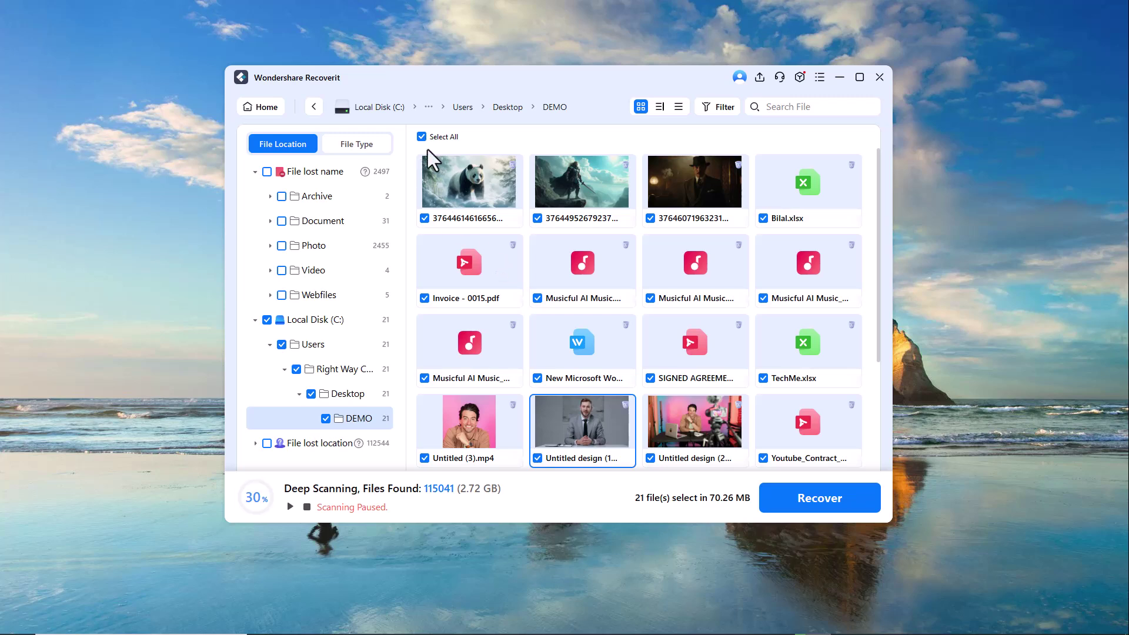
click(433, 194)
click(538, 299)
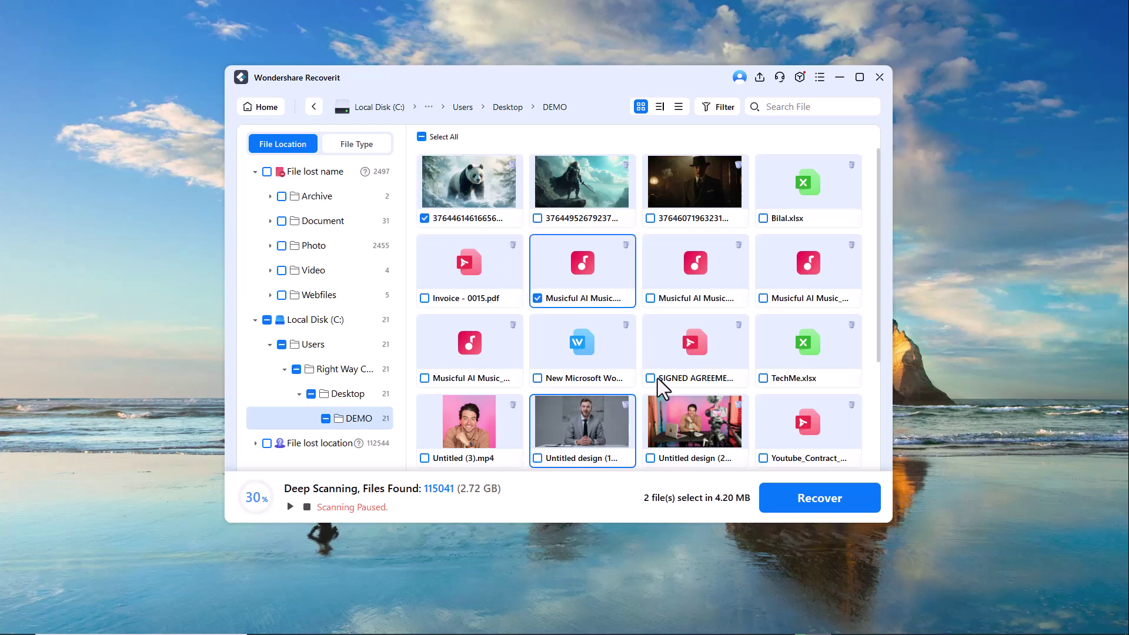
click(658, 378)
click(421, 136)
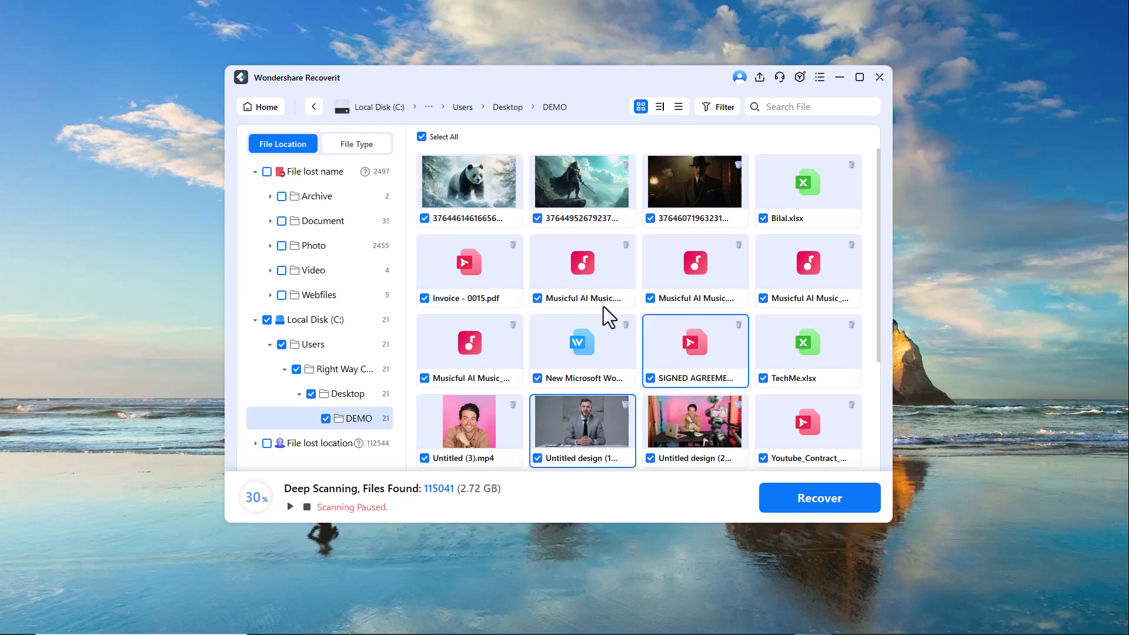
Recover the selected files into a new 'Bilal data' folder on Local Disk (F:)
click(801, 496)
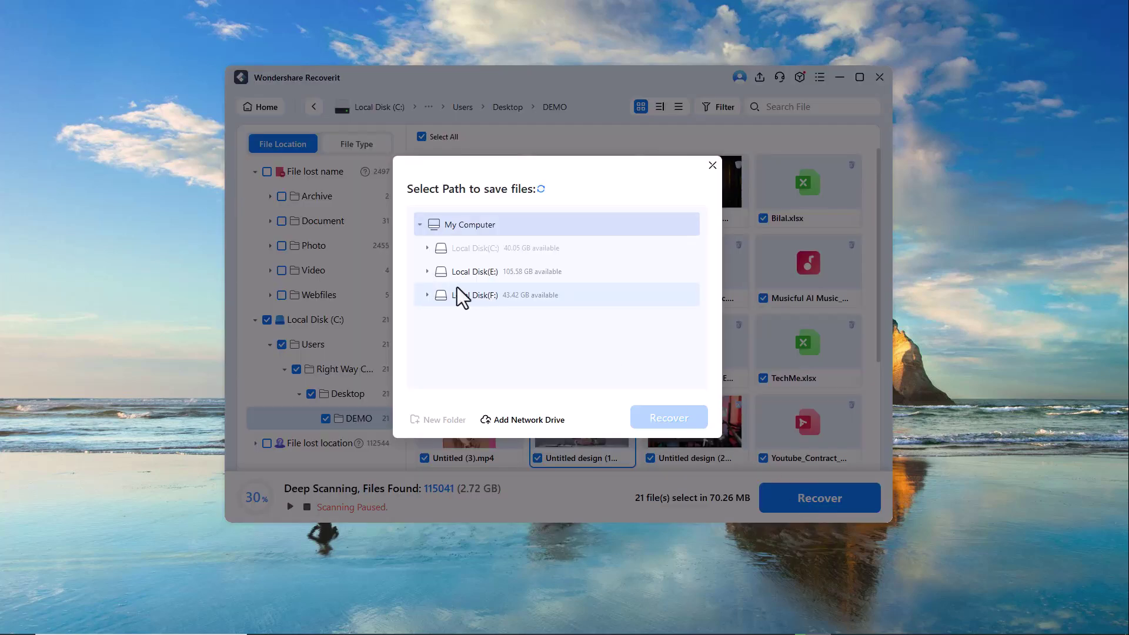
click(430, 301)
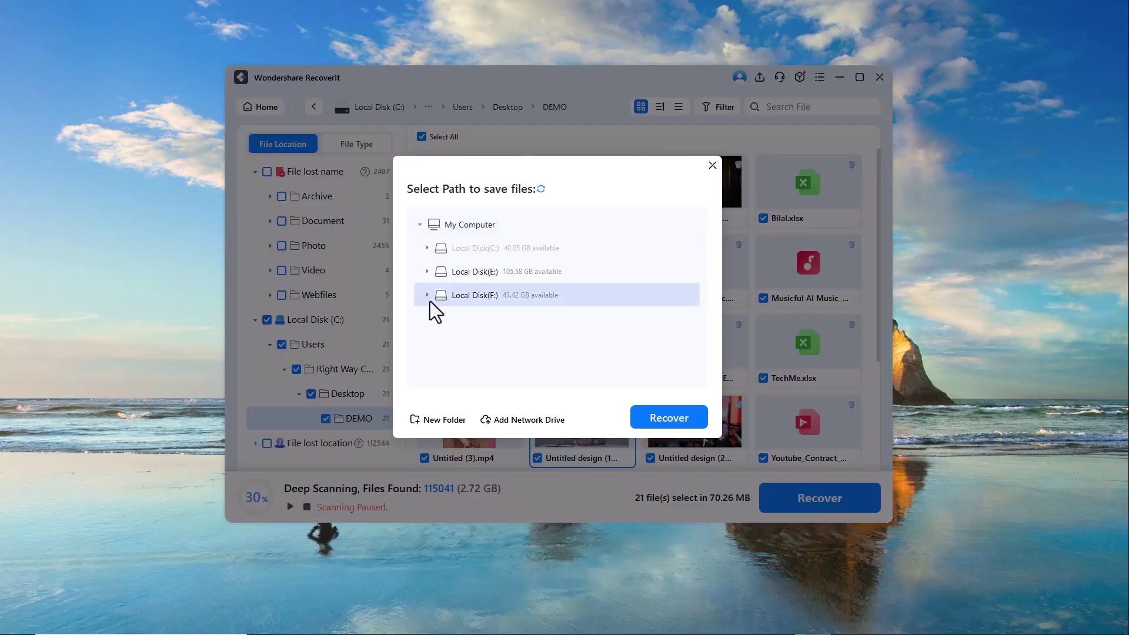
click(439, 420)
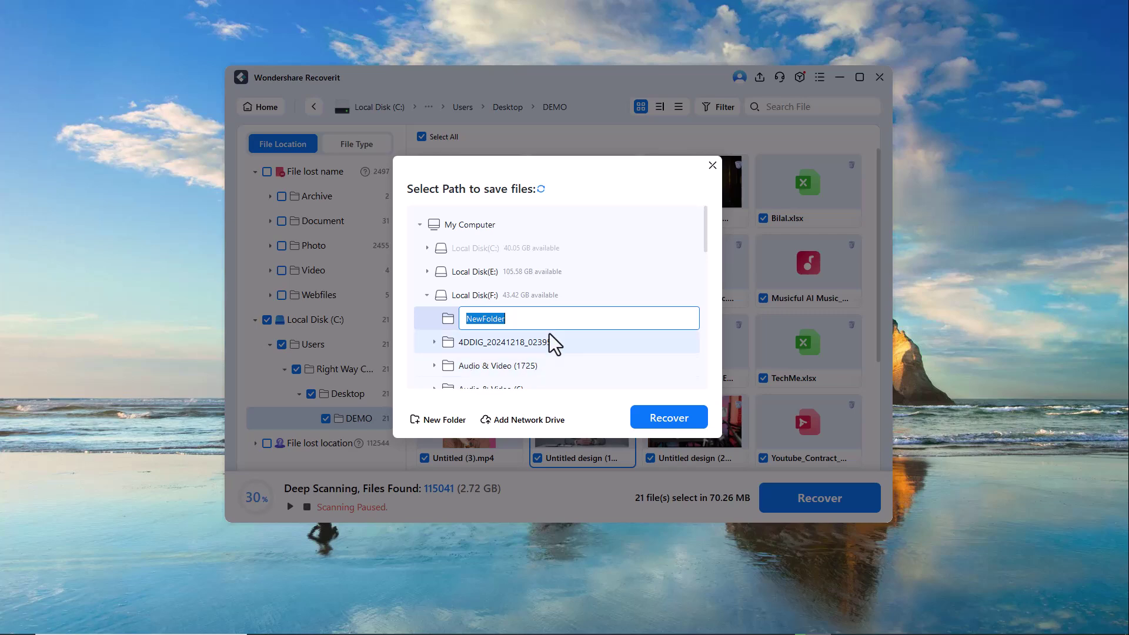
text(Bilal data)
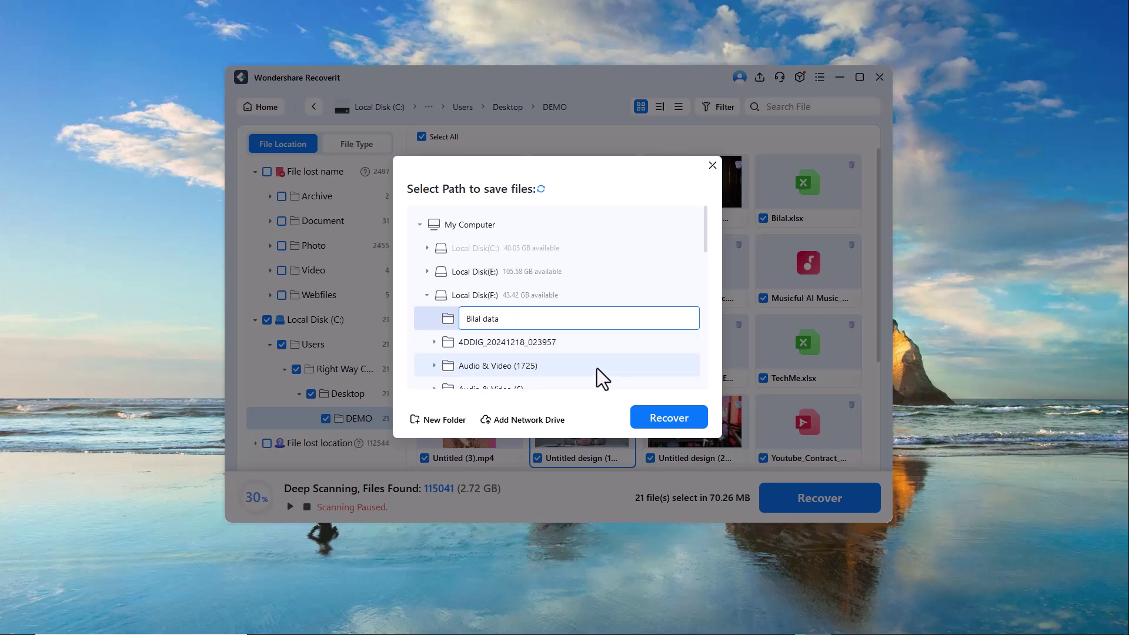
click(650, 418)
click(559, 331)
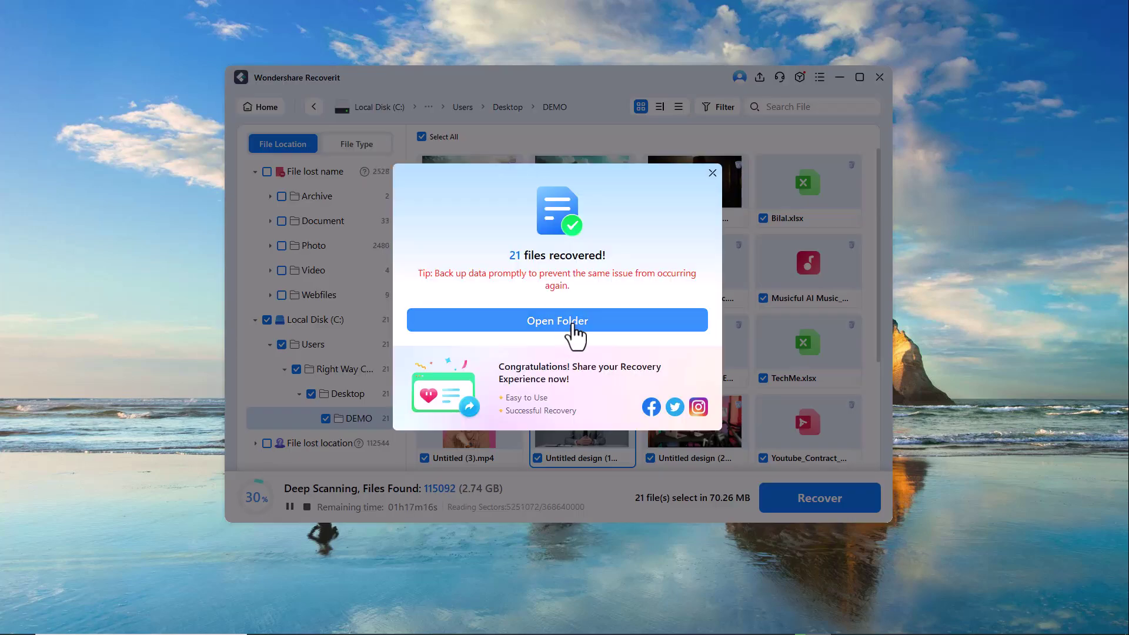
Open the recovered folder on F:, show it as large icons, and play Untitled design (13)
click(570, 325)
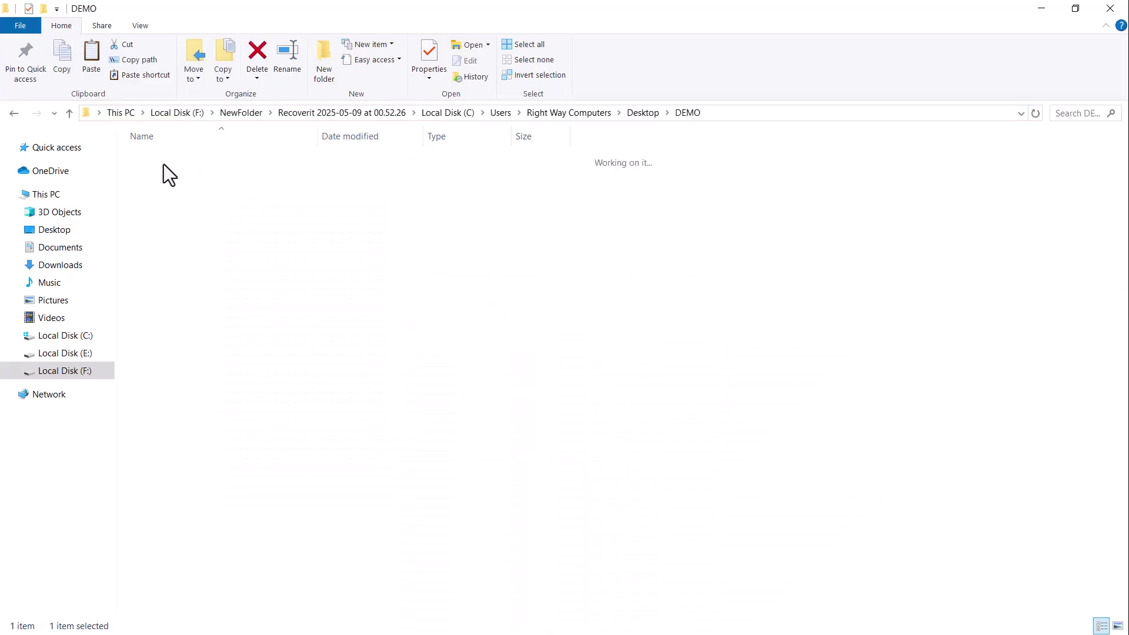
click(1118, 625)
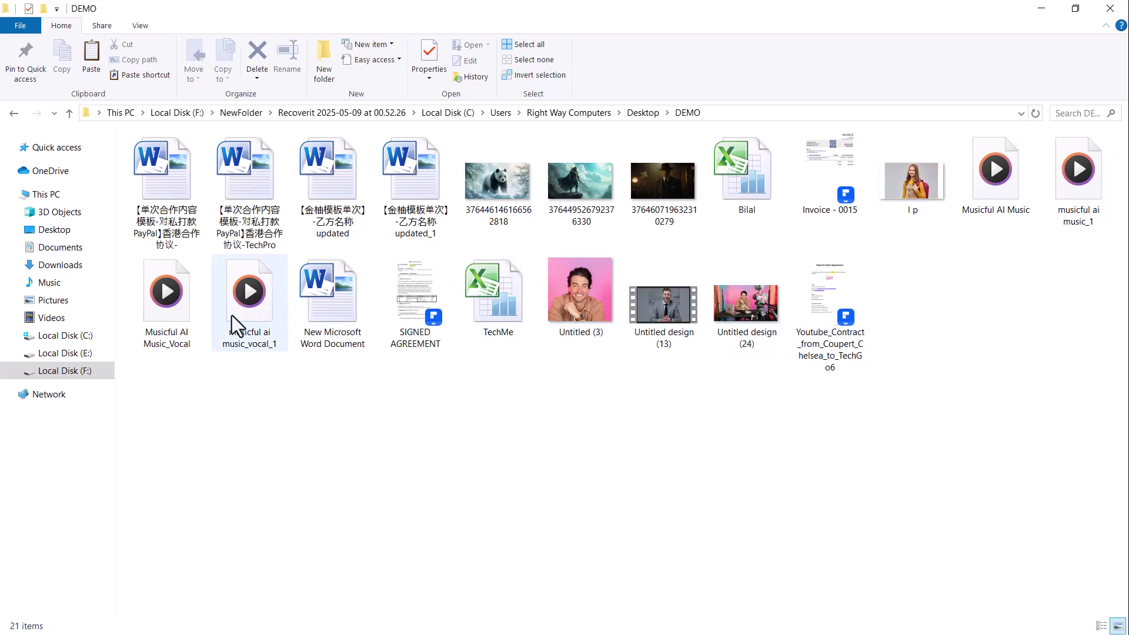
double_click(675, 312)
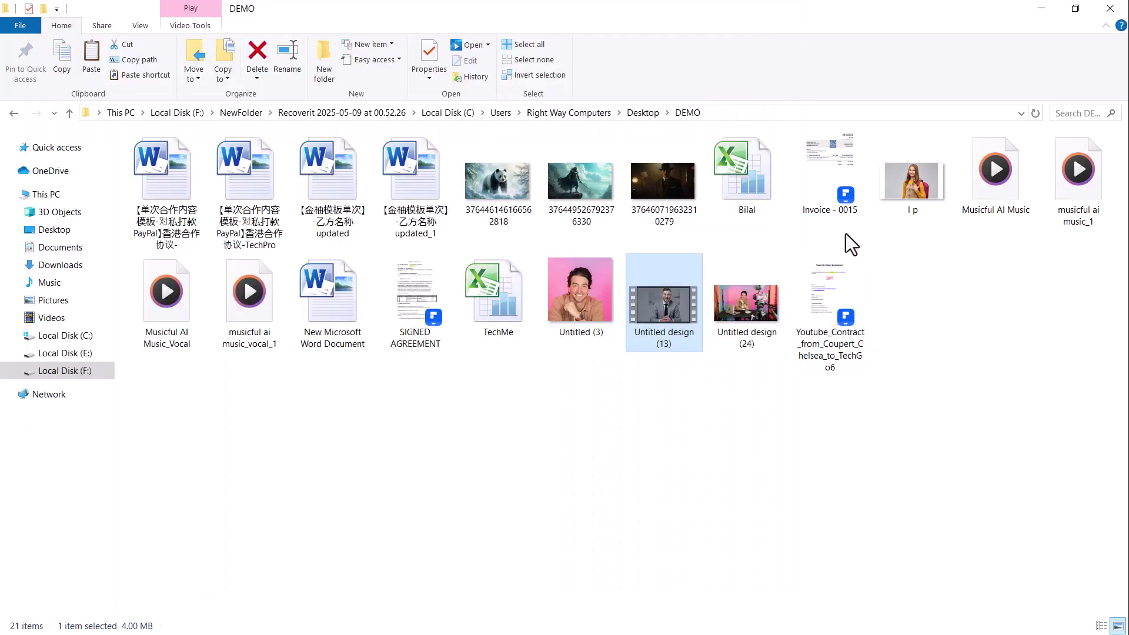
Close the recovered folder and success message, return home, and view SD Card Recovery
click(1110, 9)
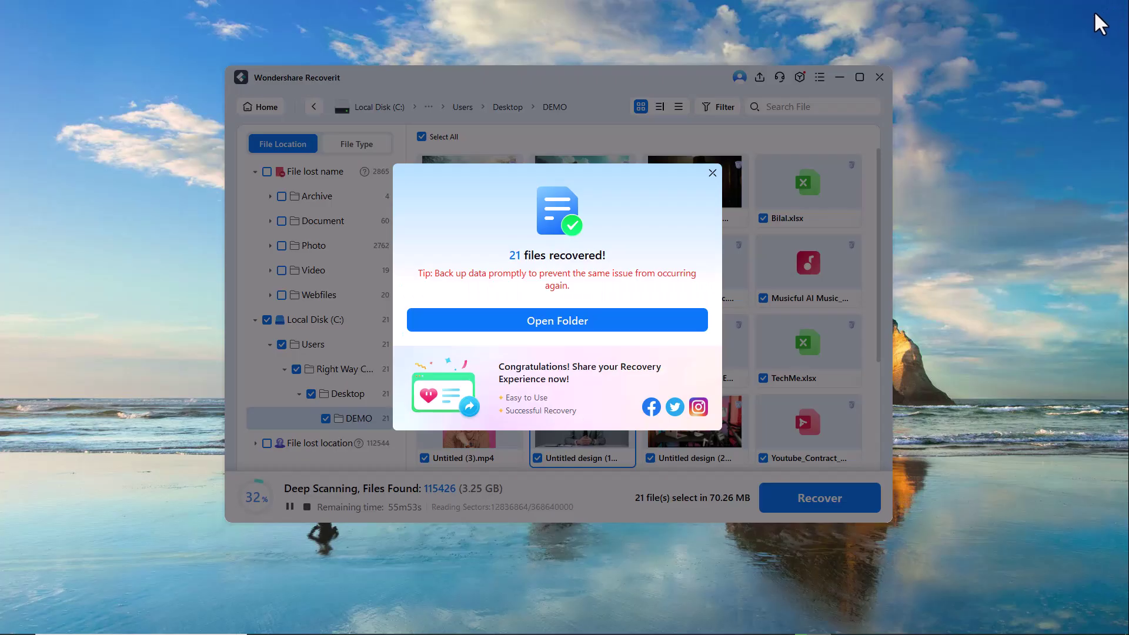
click(712, 172)
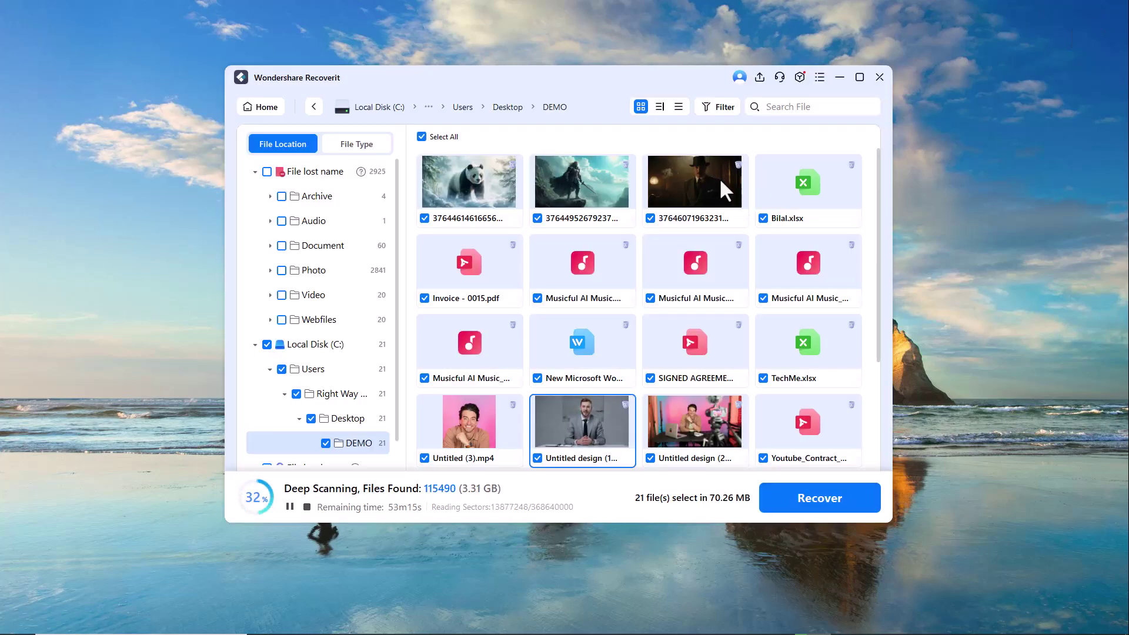
click(253, 112)
click(504, 376)
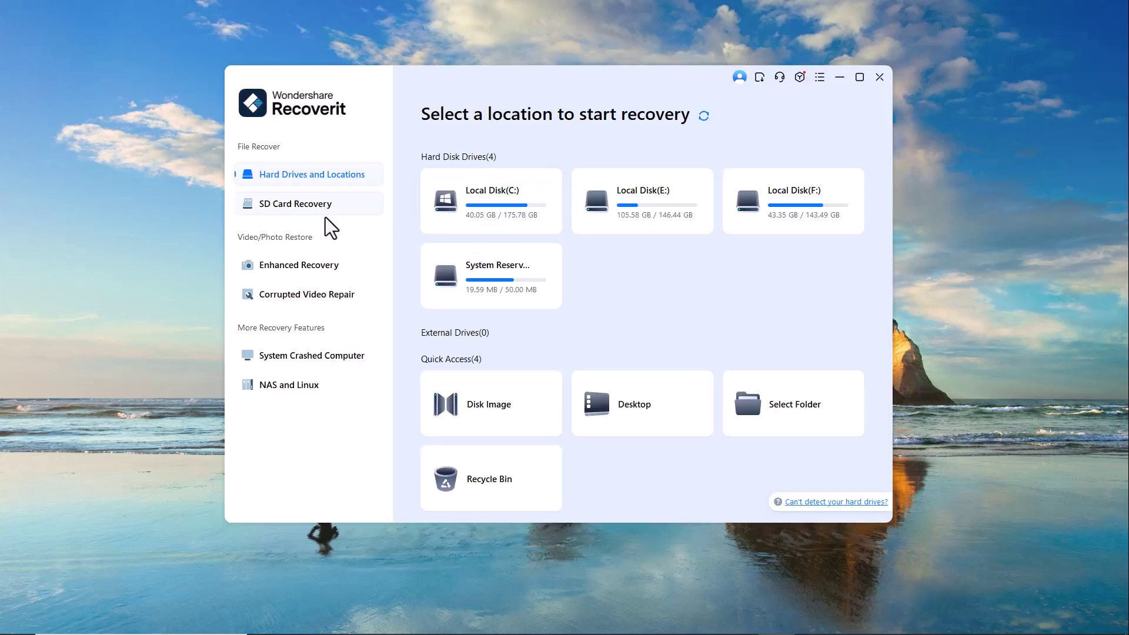
click(272, 215)
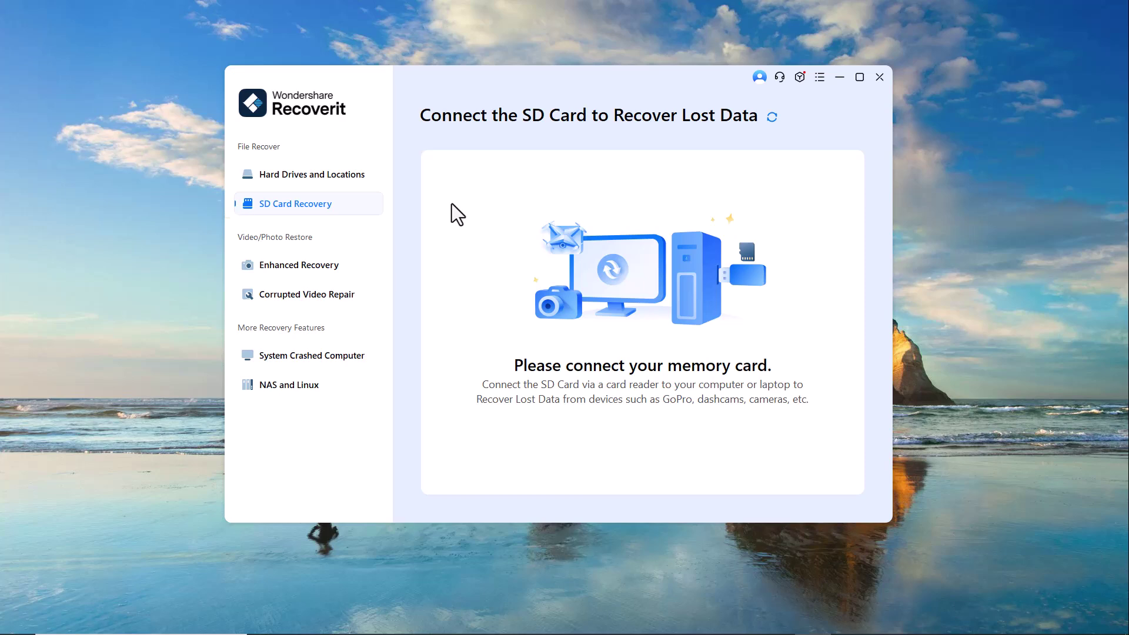
Switch to Enhanced Recovery to list the four drives for video and photo recovery
click(318, 274)
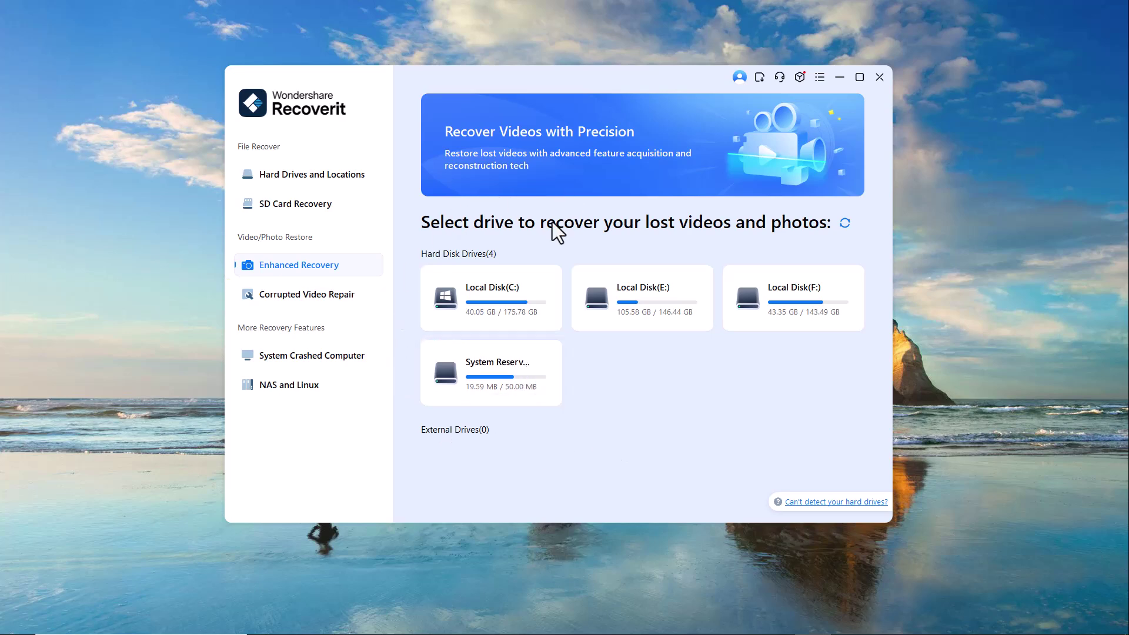
Tour the Corrupted Video Repair, System Crashed Computer and NAS and Linux pages, ending on Hard Drives and Locations
click(284, 302)
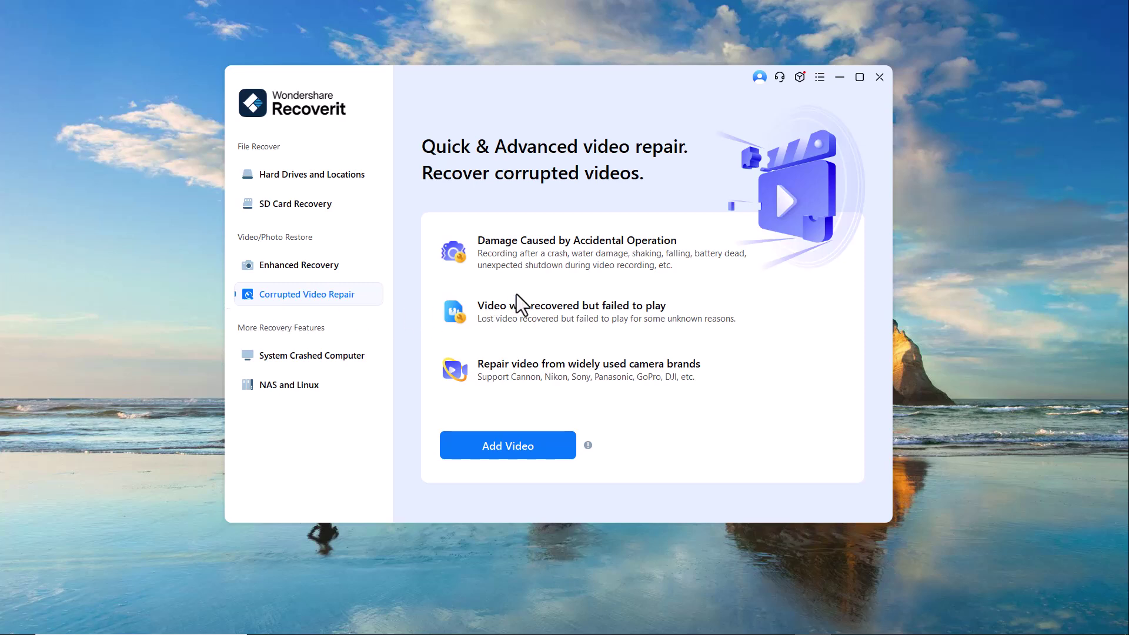
click(307, 357)
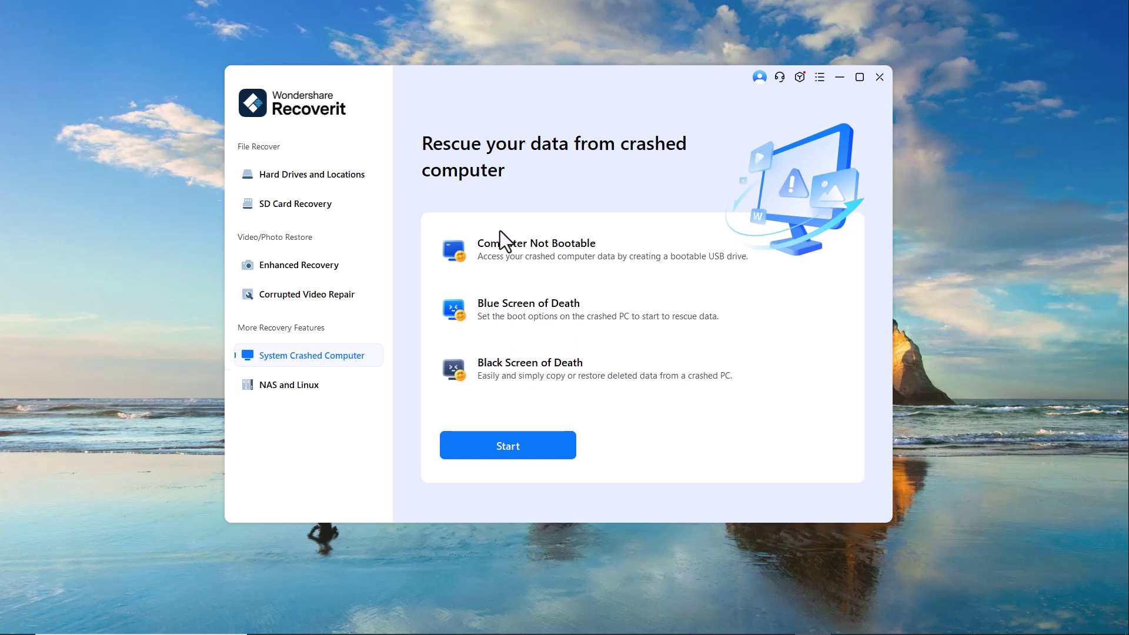
click(301, 386)
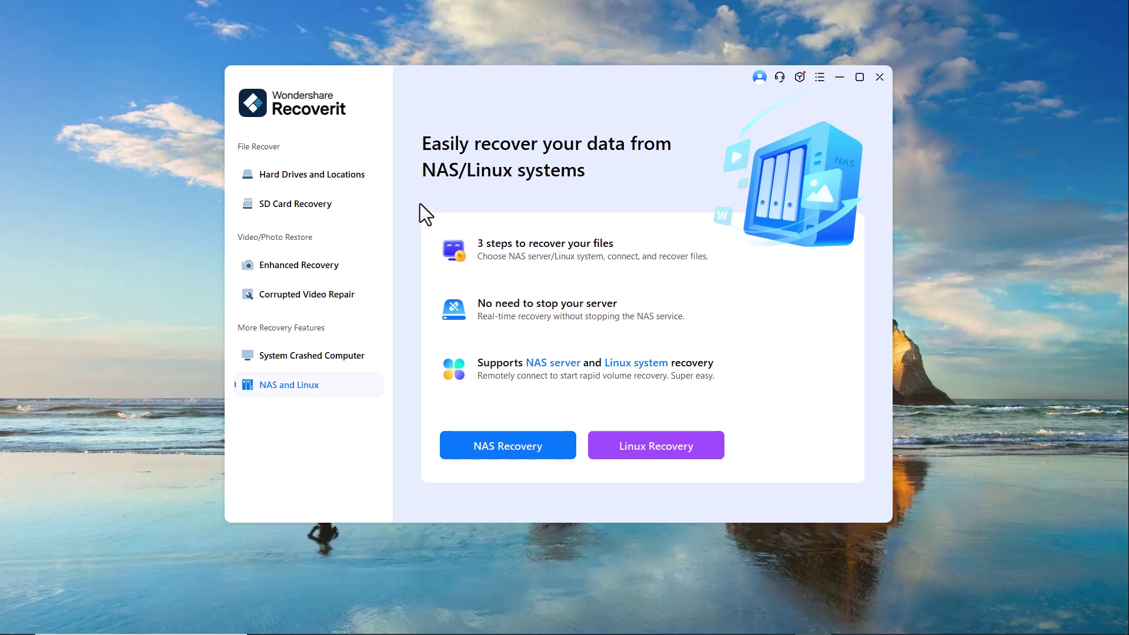
click(351, 177)
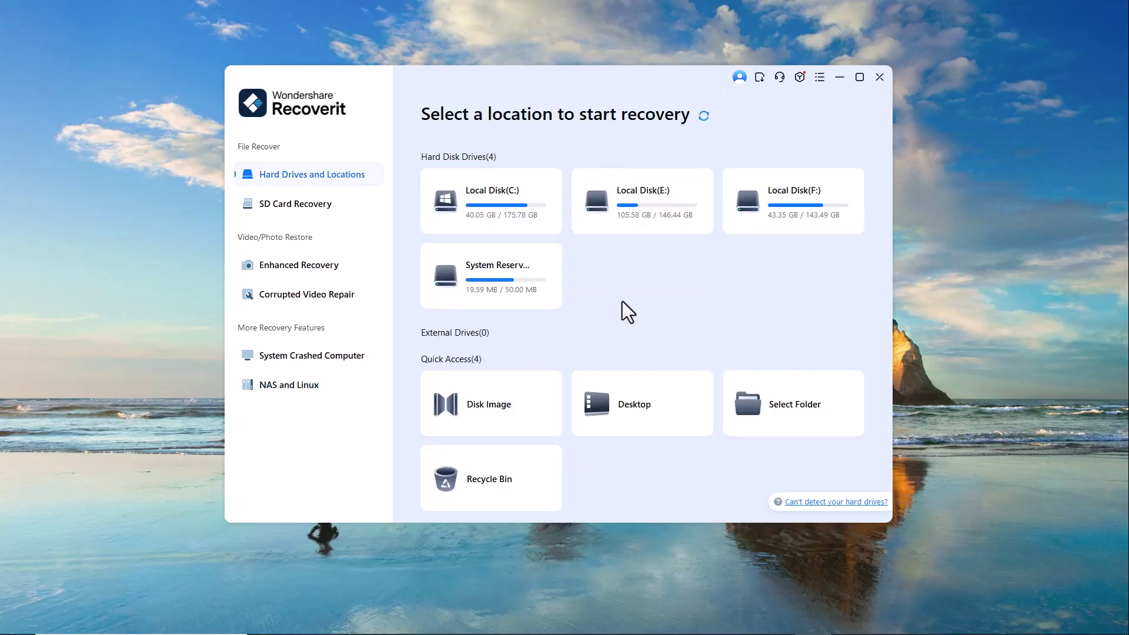